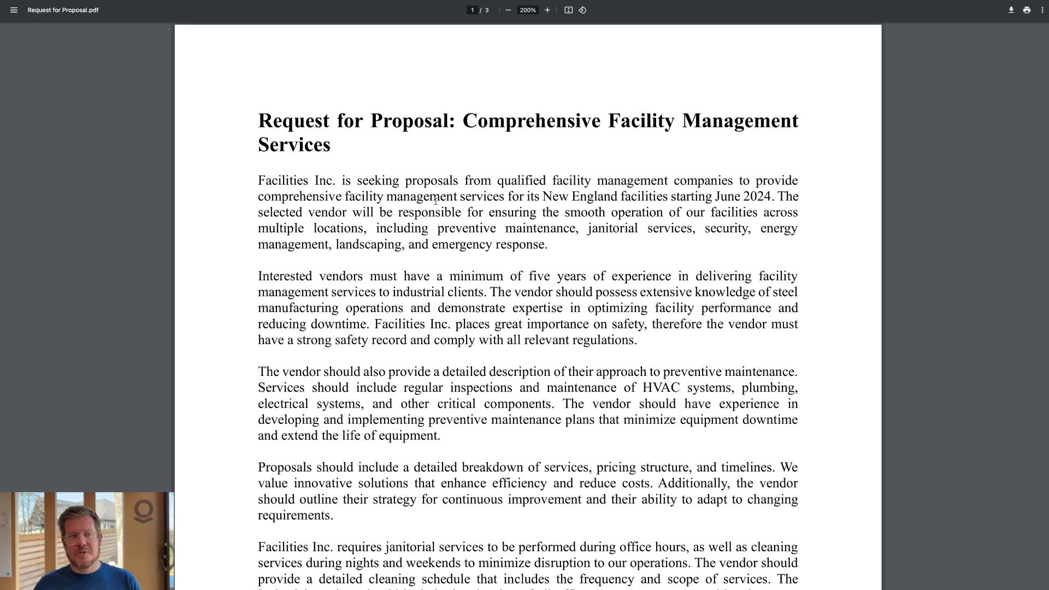
Read through the Request for Proposal PDF, covering its service requirements and the numbered evaluation criteria.
{"action": "scroll", "coordinate": [443, 203], "scroll_direction": "down", "scroll_amount": 3}
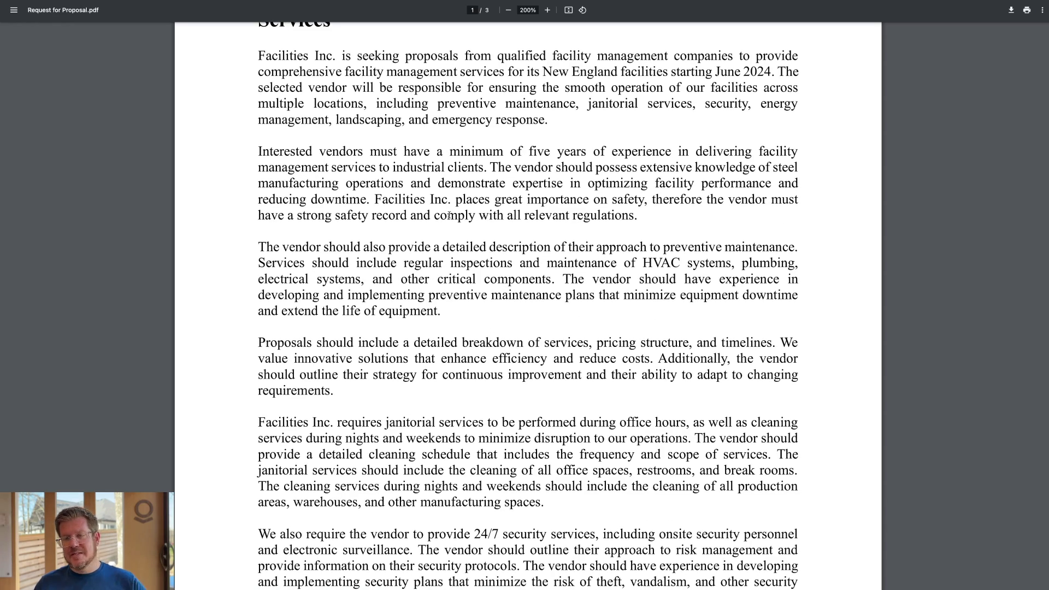
{"action": "scroll", "coordinate": [449, 216], "scroll_direction": "down", "scroll_amount": 10}
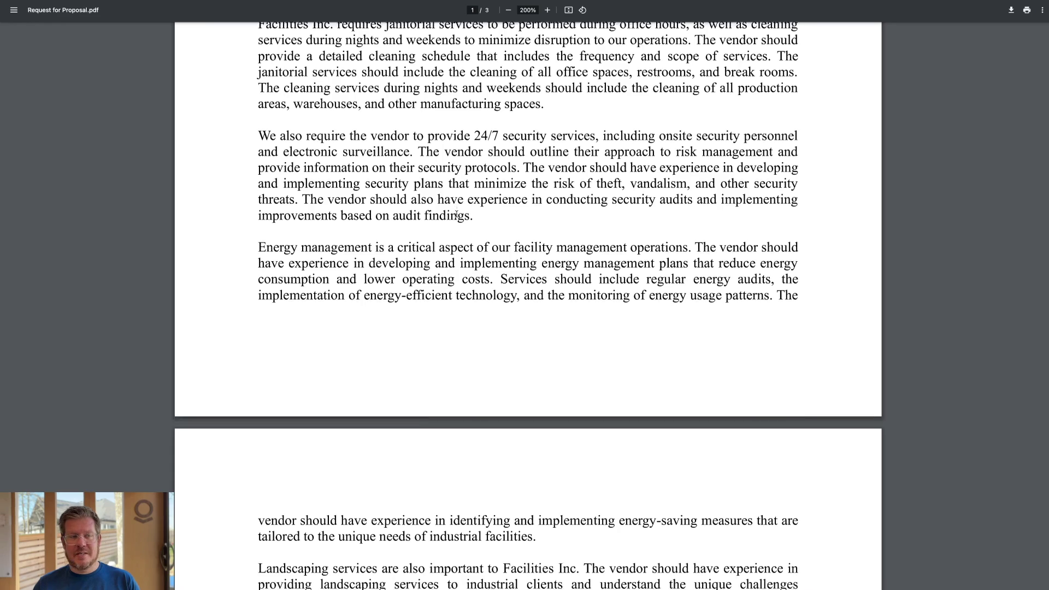
{"action": "scroll", "coordinate": [456, 214], "scroll_direction": "down", "scroll_amount": 20}
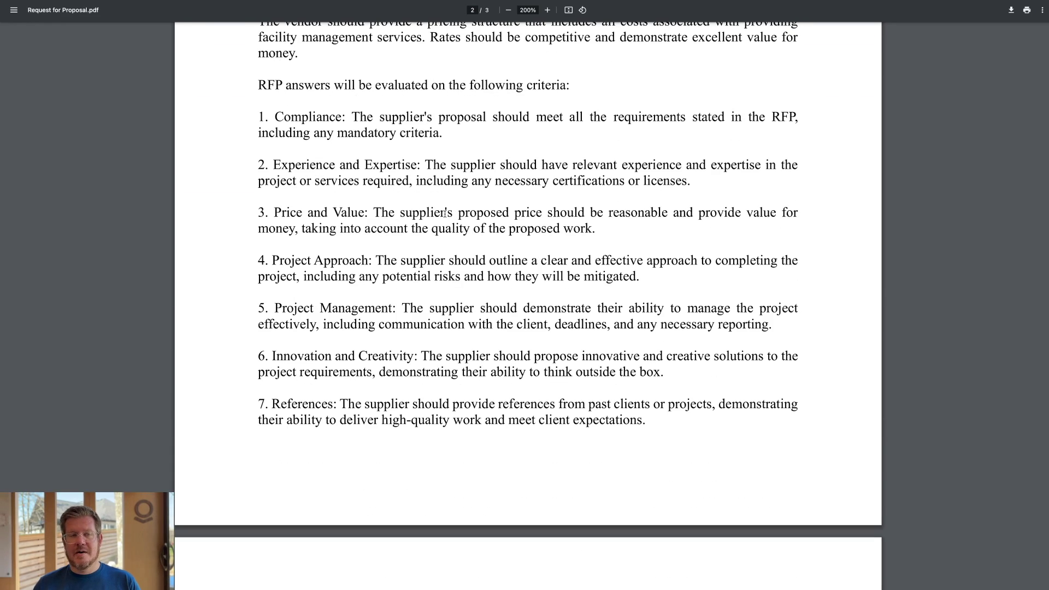
{"action": "scroll", "coordinate": [445, 213], "scroll_direction": "down", "scroll_amount": 10}
{"action": "scroll", "coordinate": [449, 221], "scroll_direction": "up", "scroll_amount": 20}
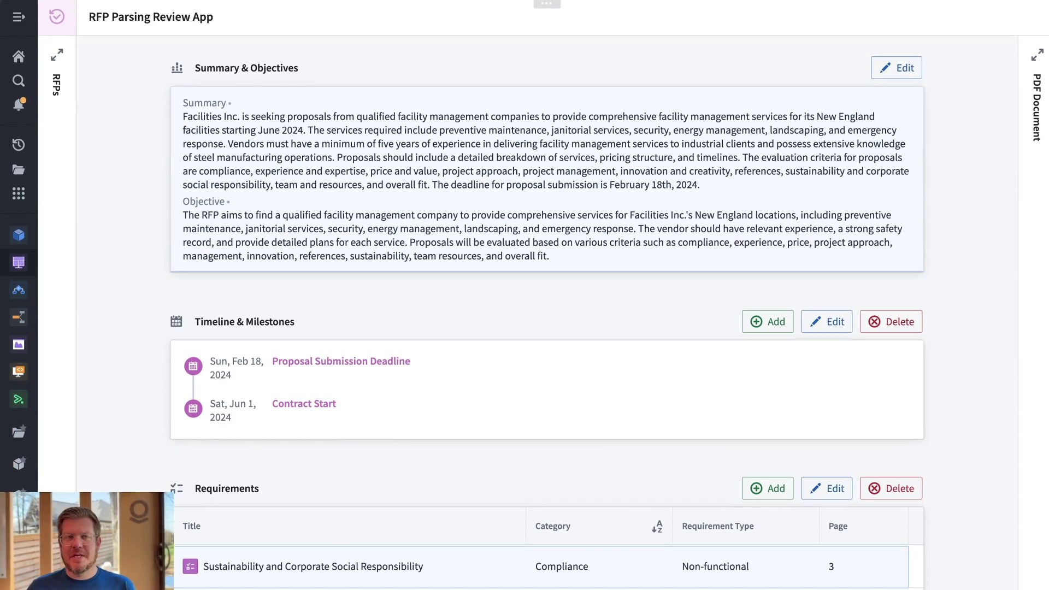
Expand the source PDF document beside the extracted summary and objective, look through its pages, and collapse it again.
{"action": "left_click", "coordinate": [1037, 55]}
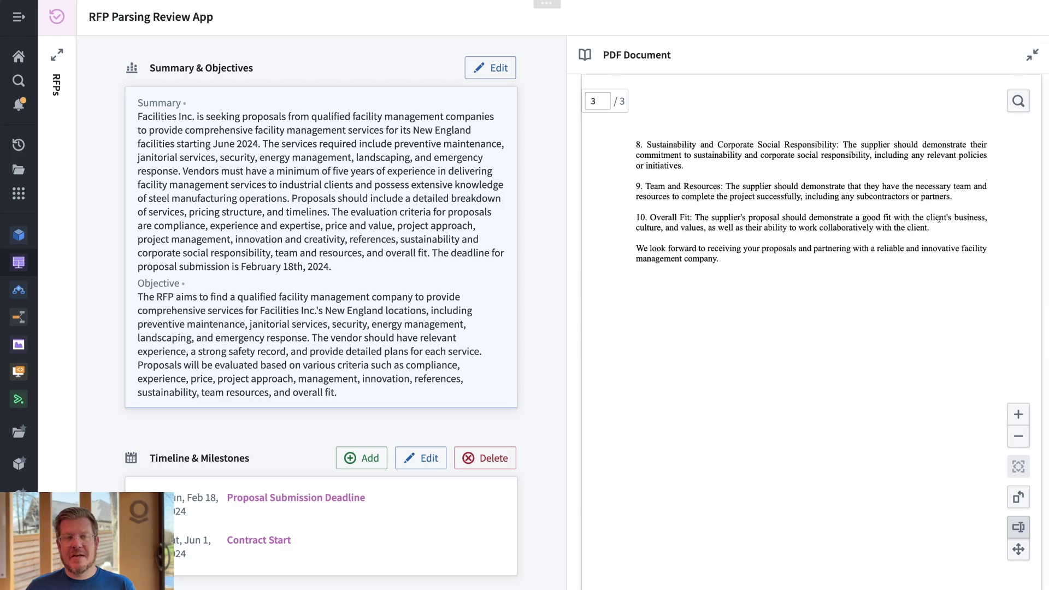
{"action": "scroll", "coordinate": [927, 207], "scroll_direction": "down", "scroll_amount": 2}
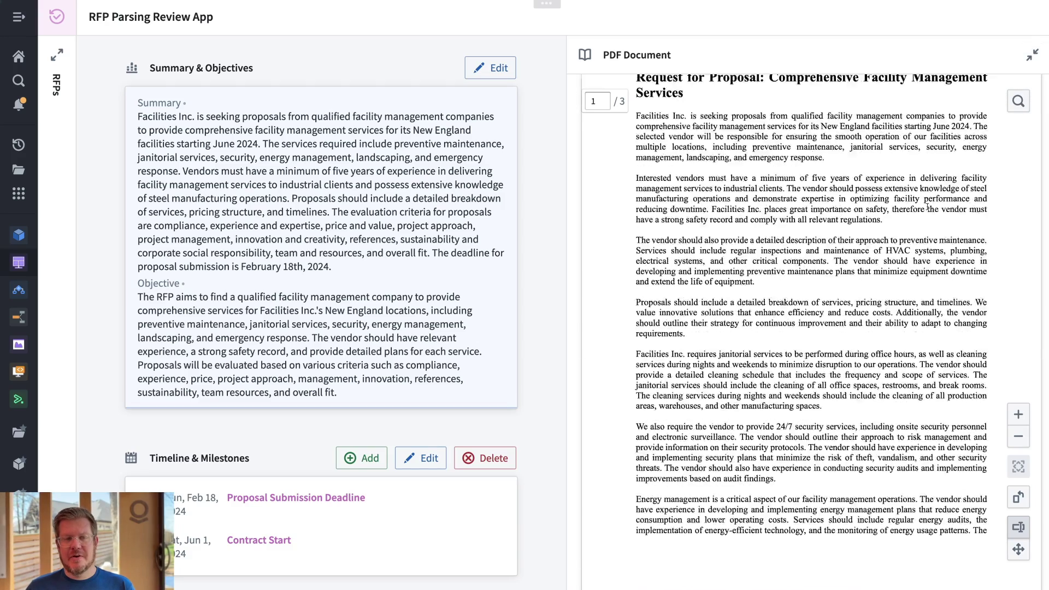
{"action": "scroll", "coordinate": [928, 208], "scroll_direction": "down", "scroll_amount": 10}
{"action": "left_click", "coordinate": [1032, 55]}
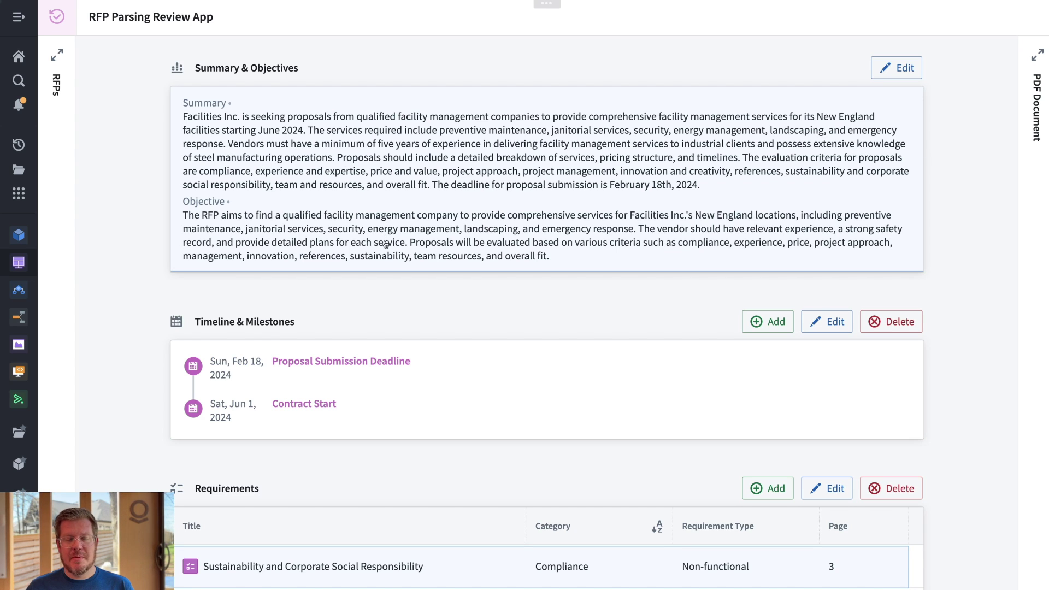
Review the extracted timeline milestones and the requirements table with its categories, requirement types and page numbers.
{"action": "scroll", "coordinate": [492, 239], "scroll_direction": "down", "scroll_amount": 2}
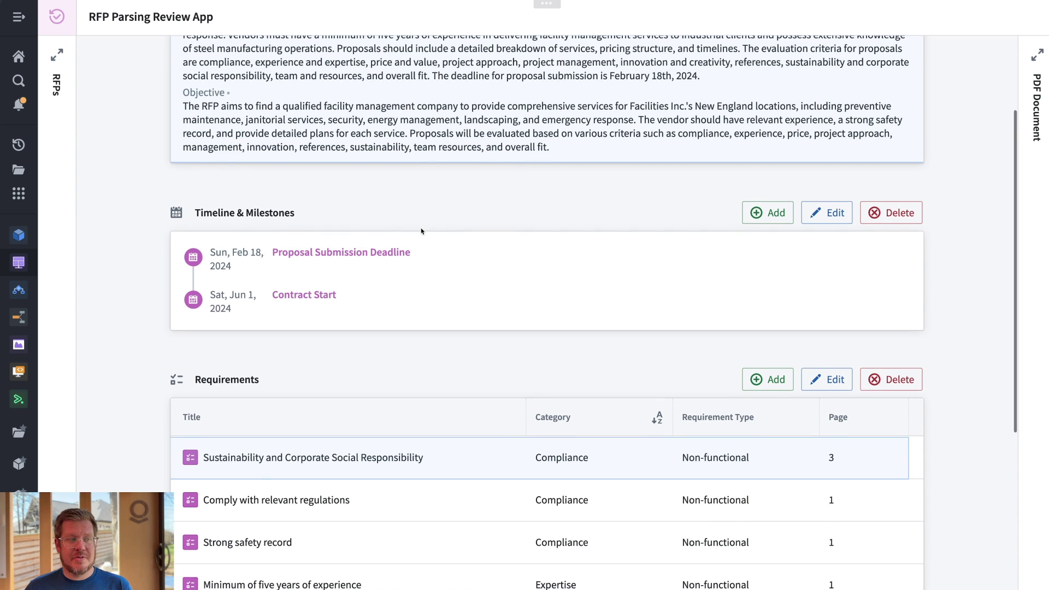
{"action": "scroll", "coordinate": [422, 229], "scroll_direction": "down", "scroll_amount": 4}
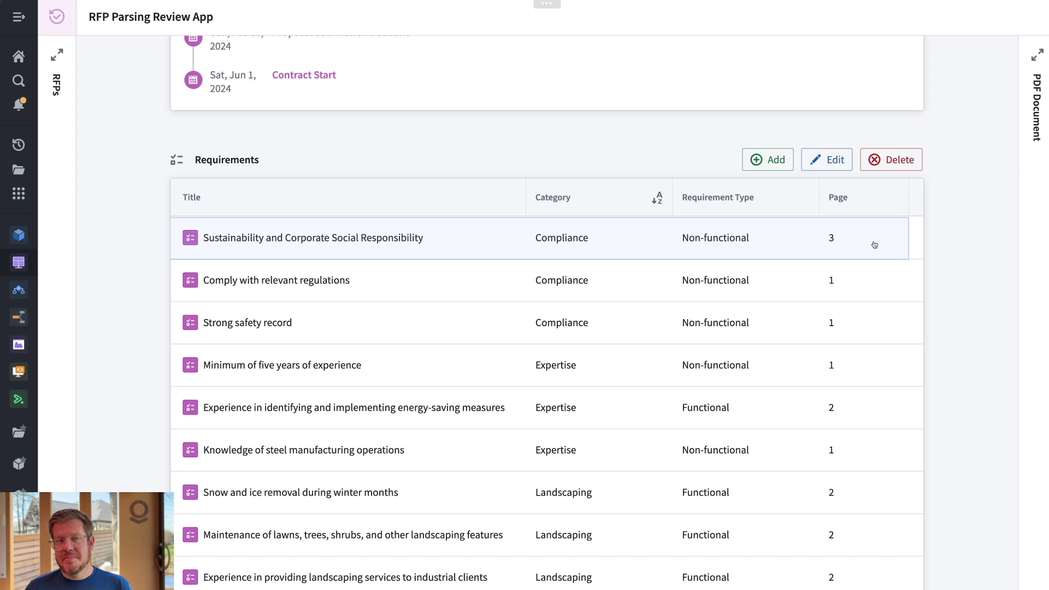
{"action": "scroll", "coordinate": [873, 246], "scroll_direction": "down", "scroll_amount": 2}
{"action": "scroll", "coordinate": [965, 266], "scroll_direction": "down", "scroll_amount": 1}
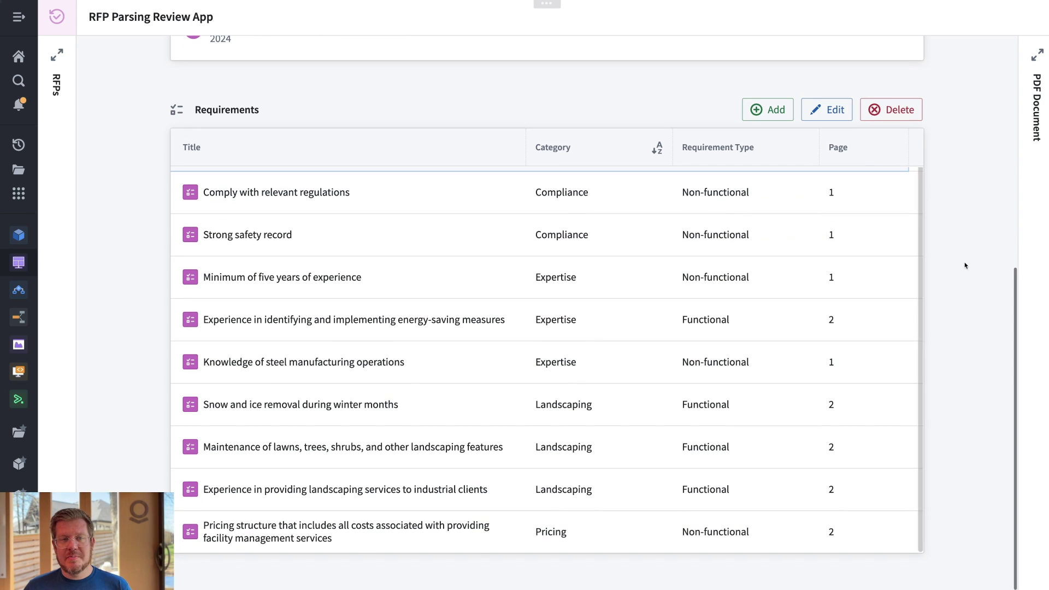
{"action": "scroll", "coordinate": [954, 262], "scroll_direction": "up", "scroll_amount": 8}
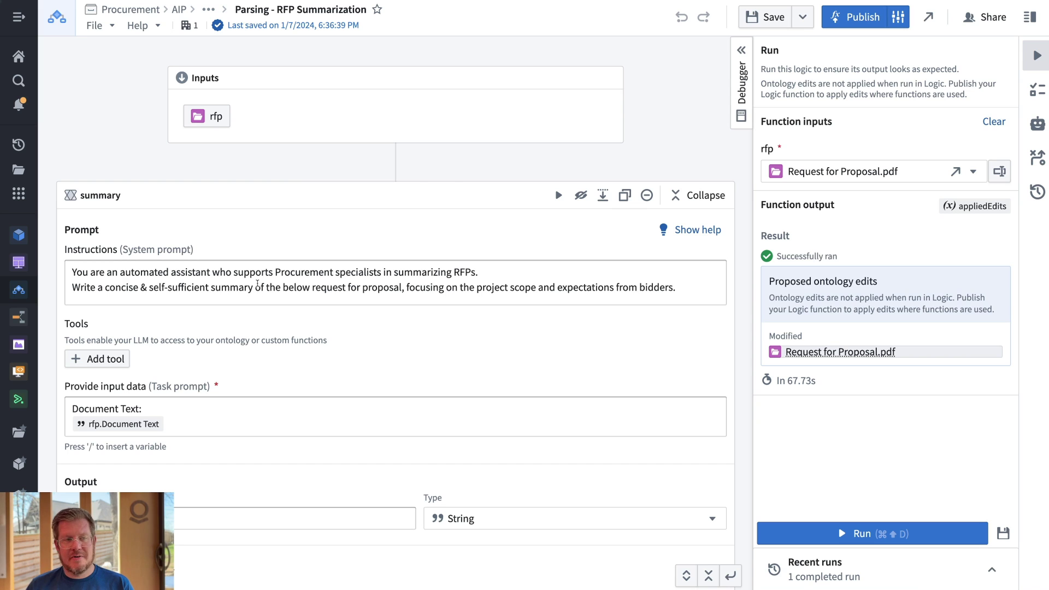
Examine the summary block's prompt, input data and output, and view its available language models, keeping OpenAI GPT4.
{"action": "scroll", "coordinate": [332, 309], "scroll_direction": "down", "scroll_amount": 2}
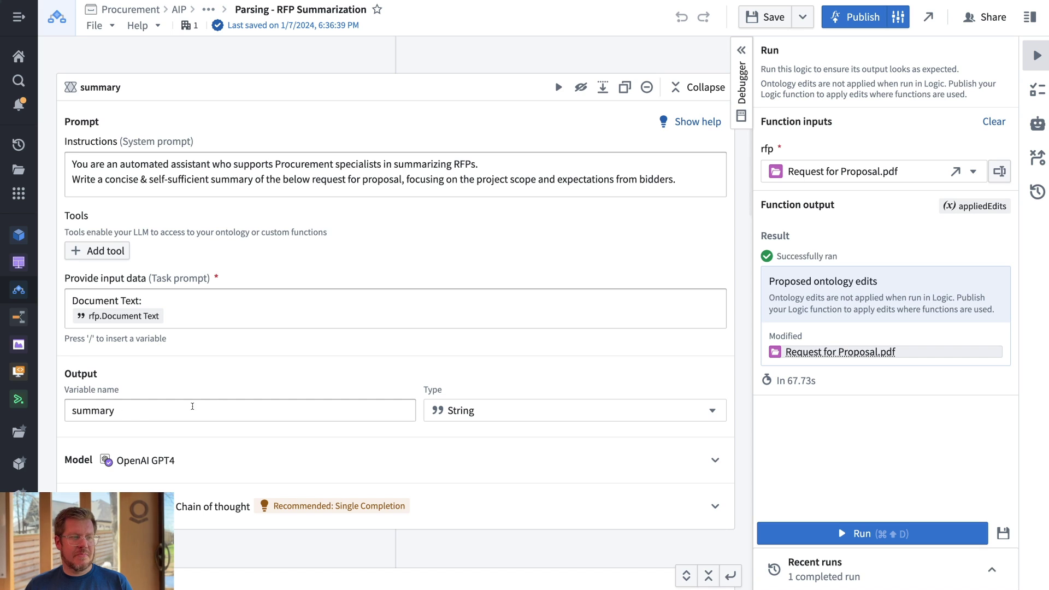
{"action": "scroll", "coordinate": [246, 396], "scroll_direction": "down", "scroll_amount": 2}
{"action": "scroll", "coordinate": [249, 394], "scroll_direction": "up", "scroll_amount": 1}
{"action": "left_click", "coordinate": [222, 361]}
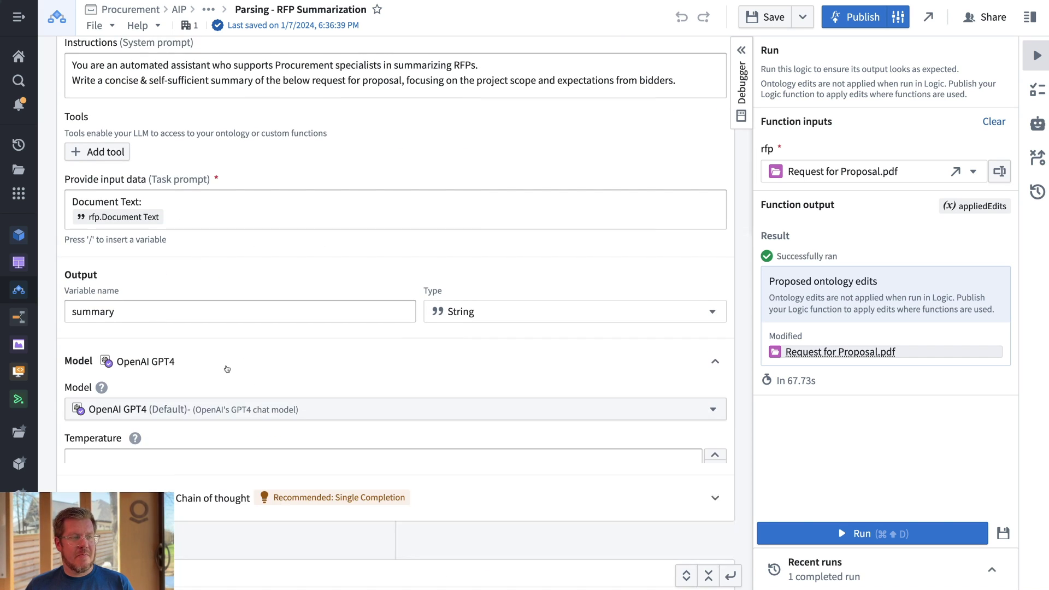
{"action": "left_click", "coordinate": [309, 409]}
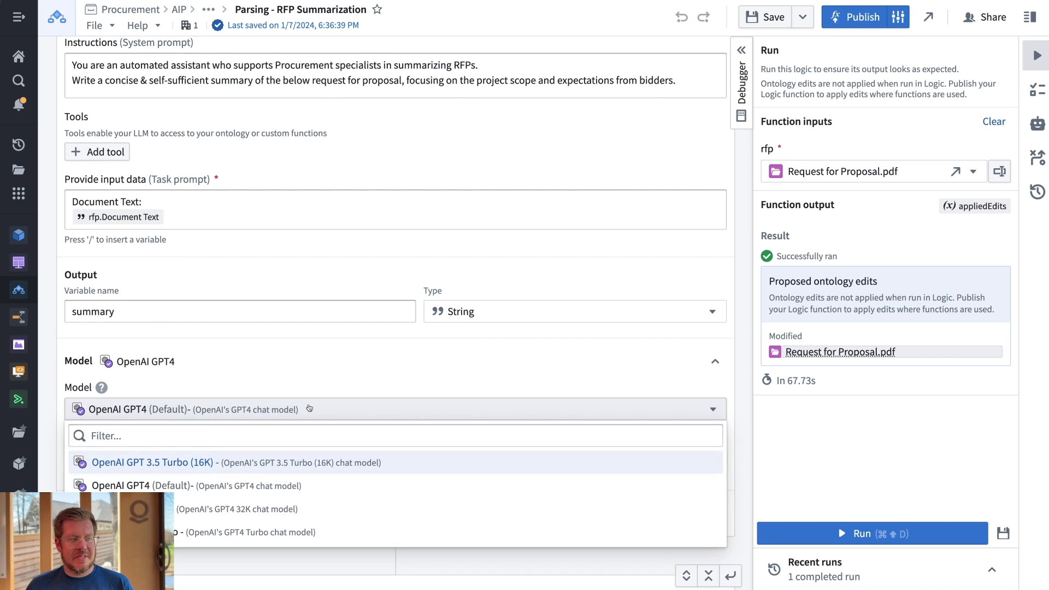
{"action": "left_click", "coordinate": [344, 386]}
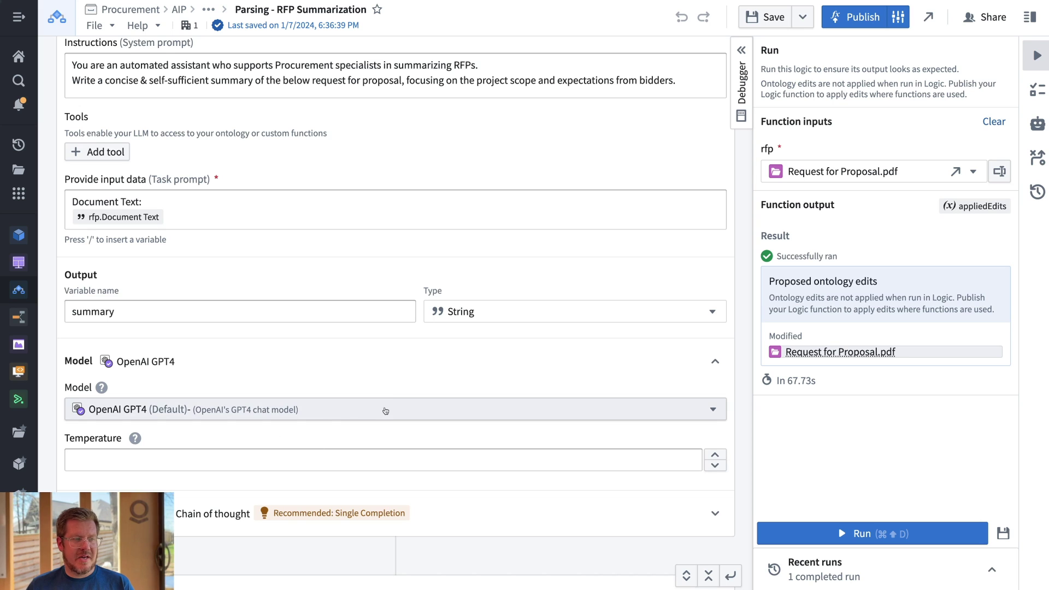
{"action": "scroll", "coordinate": [520, 382], "scroll_direction": "down", "scroll_amount": 1}
{"action": "left_click", "coordinate": [715, 361]}
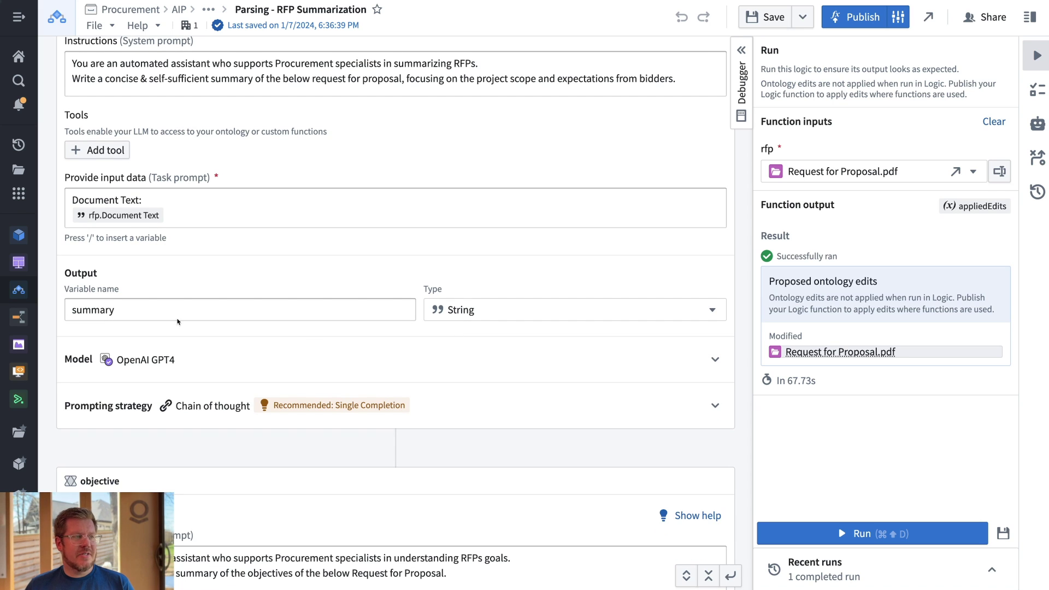
Review the prompts of the objective block and the appliedEdits block with its Edit RFP Summary & Objective tool.
{"action": "scroll", "coordinate": [218, 298], "scroll_direction": "down", "scroll_amount": 7}
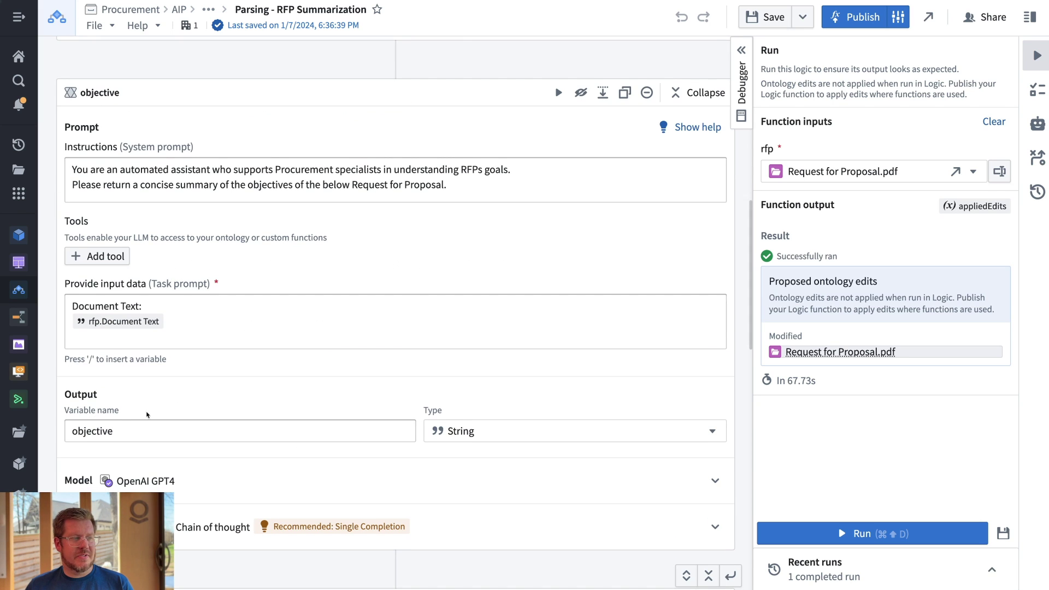
{"action": "scroll", "coordinate": [206, 368], "scroll_direction": "down", "scroll_amount": 9}
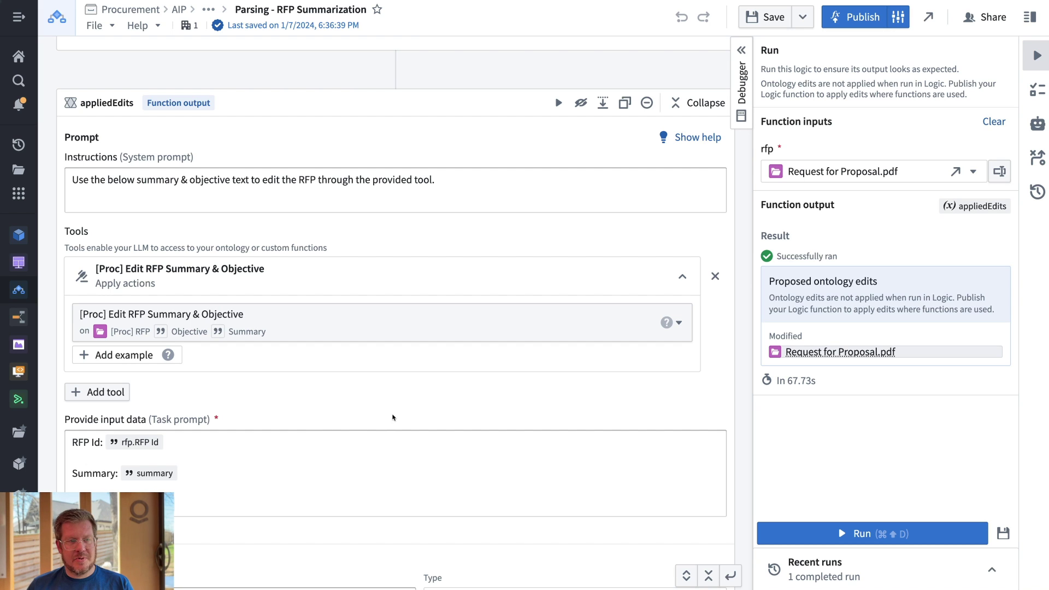
Open the debugger and show the summary and objective blocks from their entries in the execution log.
{"action": "left_click", "coordinate": [742, 82]}
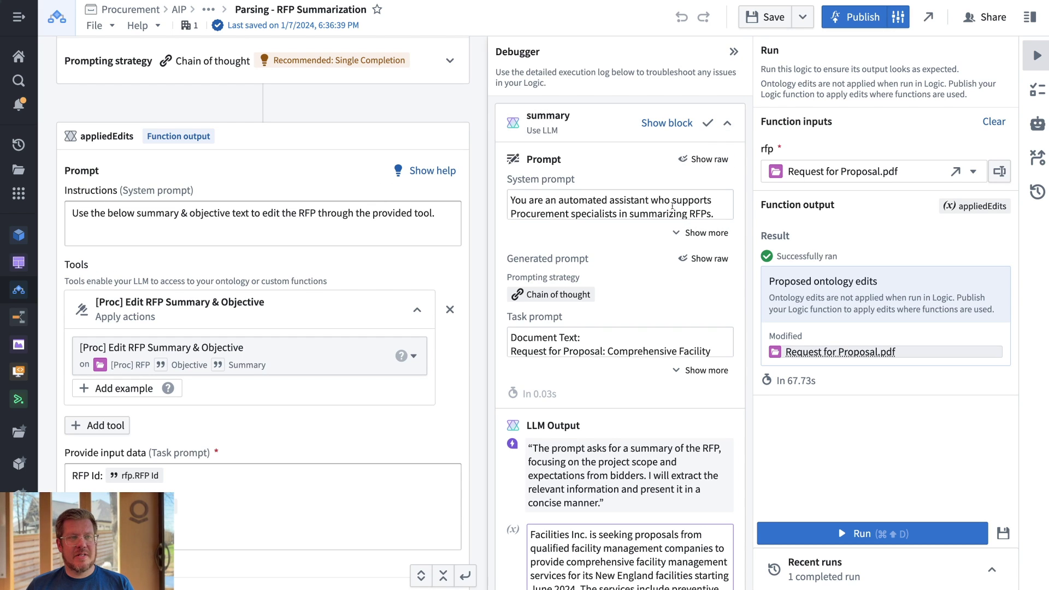
{"action": "left_click", "coordinate": [666, 125]}
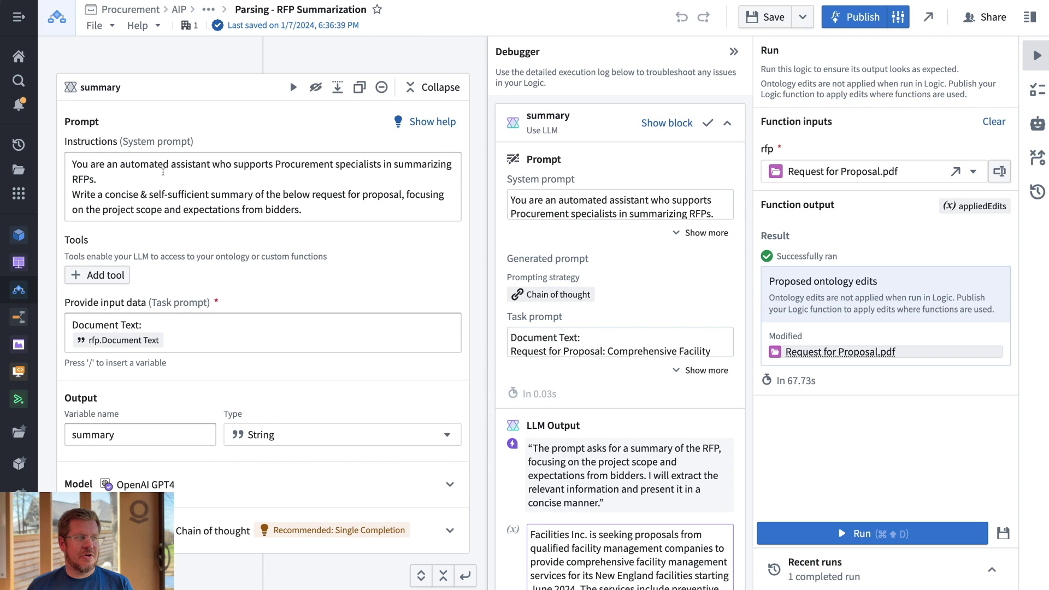
{"action": "scroll", "coordinate": [658, 366], "scroll_direction": "down", "scroll_amount": 6}
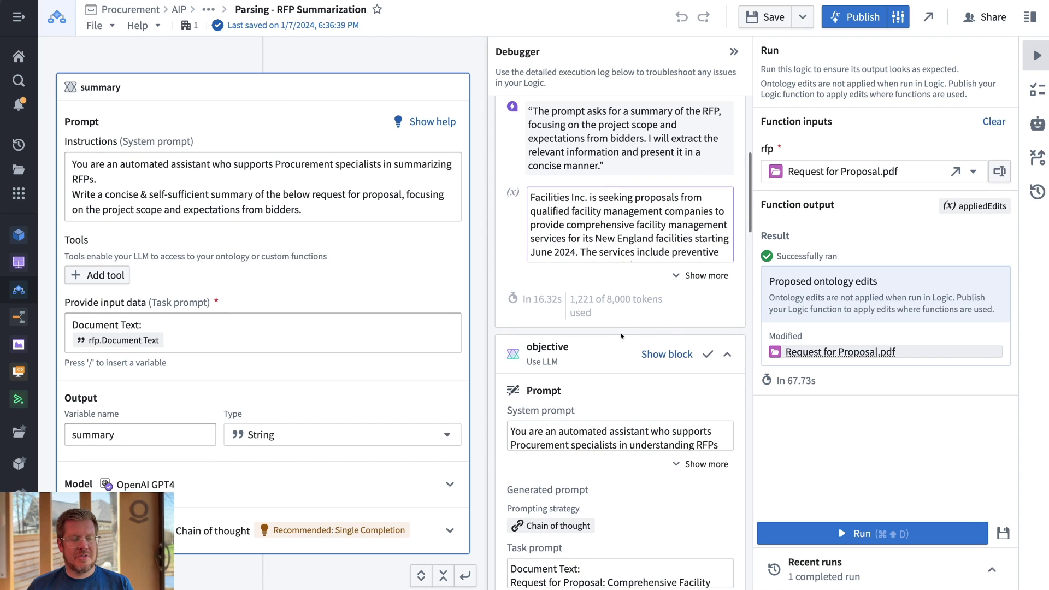
{"action": "left_click", "coordinate": [659, 364]}
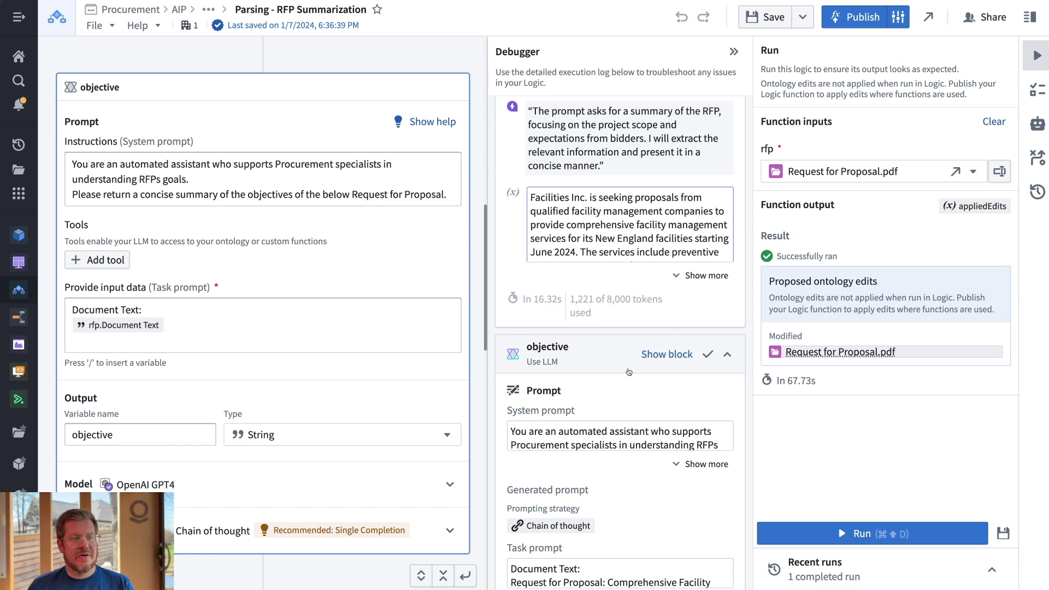
Show the appliedEdits block from the execution log and inspect its tool use arguments, LLM output and result.
{"action": "scroll", "coordinate": [629, 373], "scroll_direction": "down", "scroll_amount": 4}
{"action": "scroll", "coordinate": [629, 373], "scroll_direction": "down", "scroll_amount": 8}
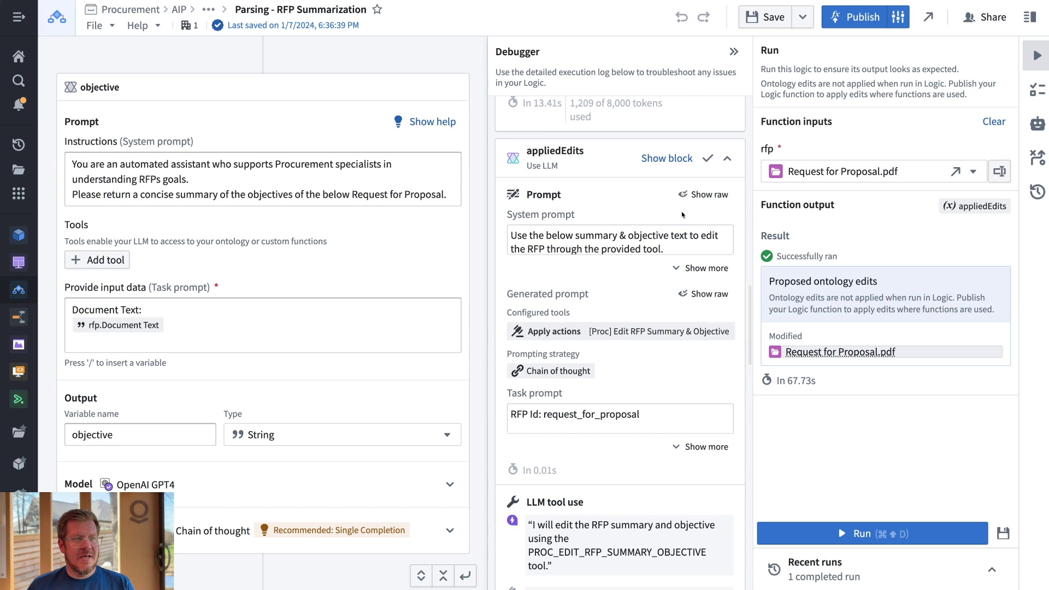
{"action": "left_click", "coordinate": [666, 158]}
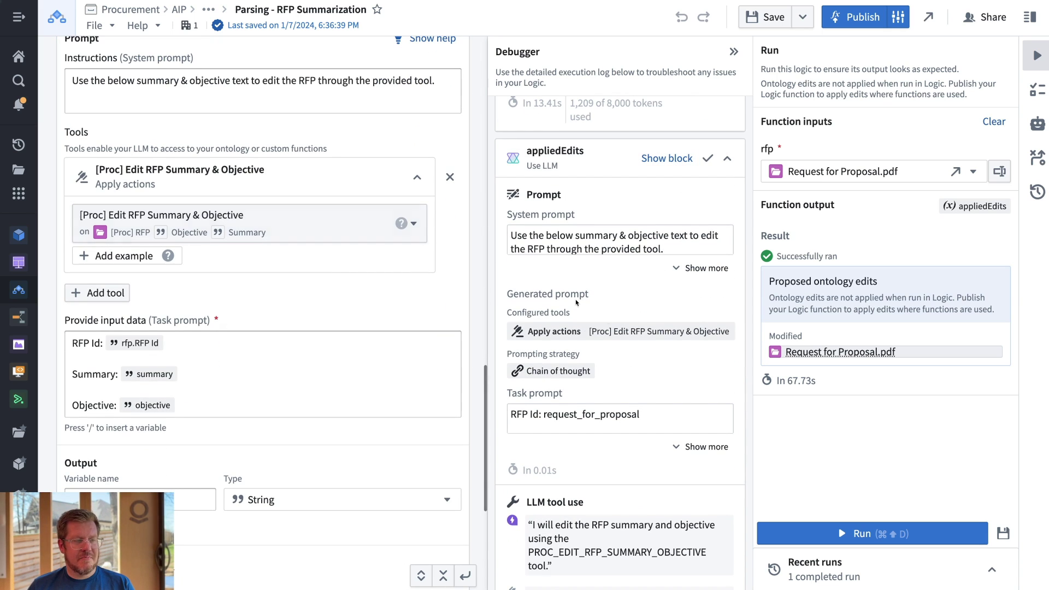
{"action": "scroll", "coordinate": [621, 359], "scroll_direction": "down", "scroll_amount": 1}
{"action": "scroll", "coordinate": [622, 359], "scroll_direction": "down", "scroll_amount": 5}
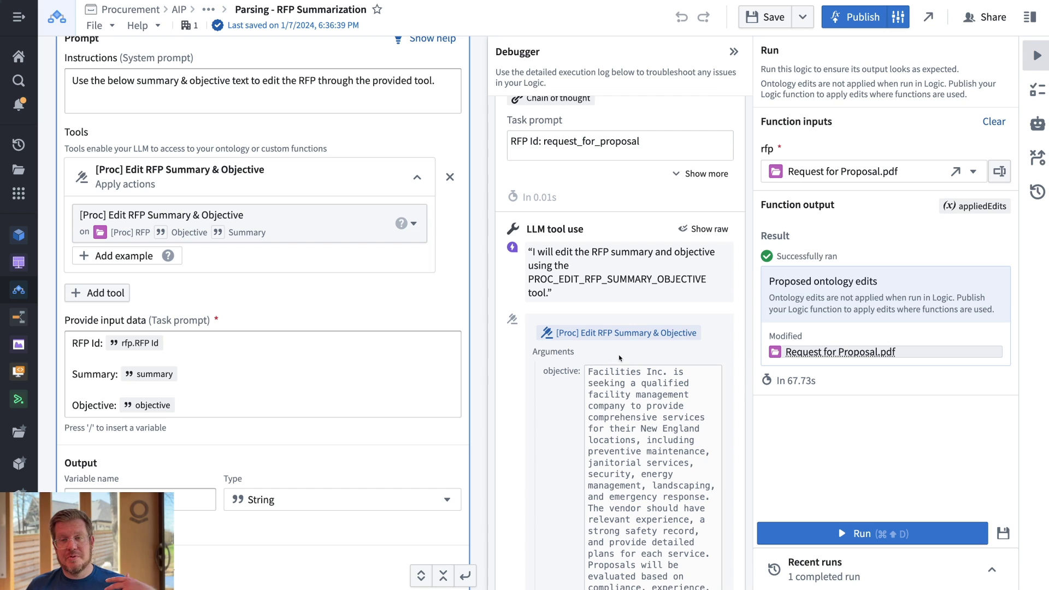
{"action": "scroll", "coordinate": [621, 354], "scroll_direction": "down", "scroll_amount": 10}
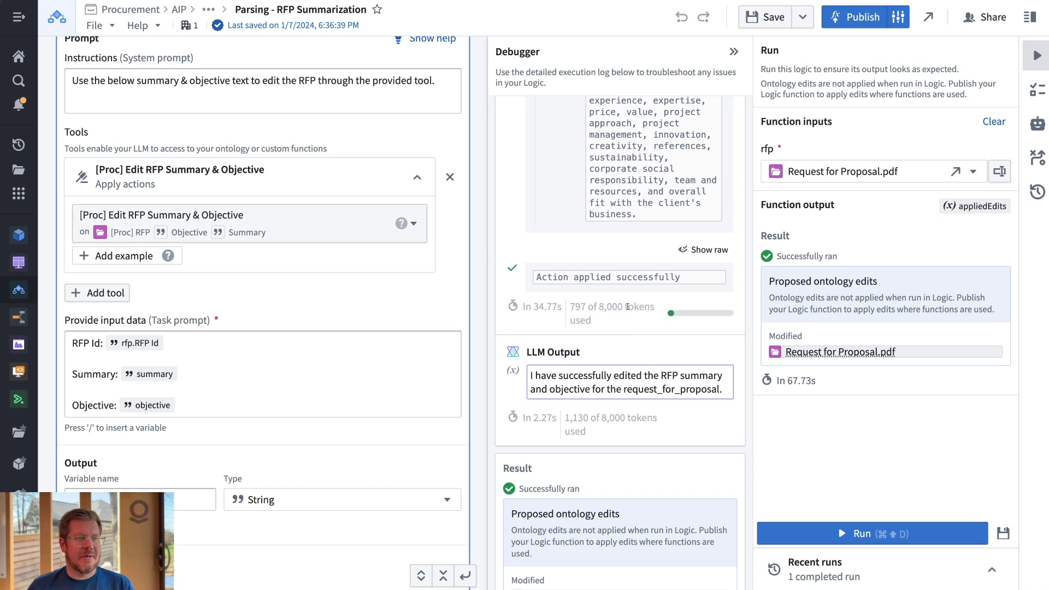
{"action": "scroll", "coordinate": [613, 319], "scroll_direction": "down", "scroll_amount": 1}
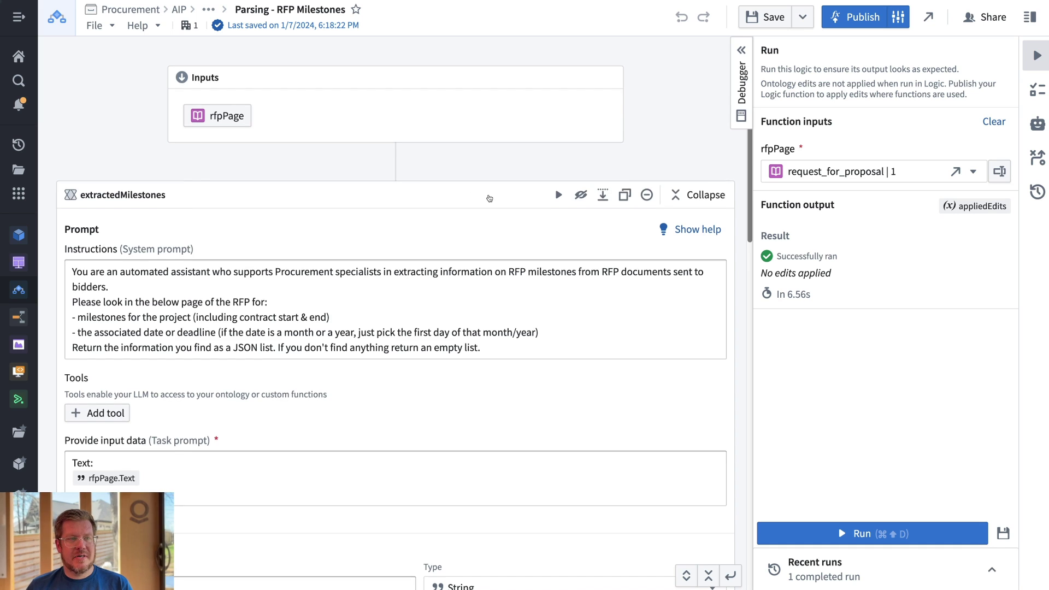
Look through the RFP Milestones logic, including the extractedMilestones block's prompt and input data.
{"action": "scroll", "coordinate": [490, 197], "scroll_direction": "down", "scroll_amount": 7}
{"action": "scroll", "coordinate": [490, 195], "scroll_direction": "up", "scroll_amount": 7}
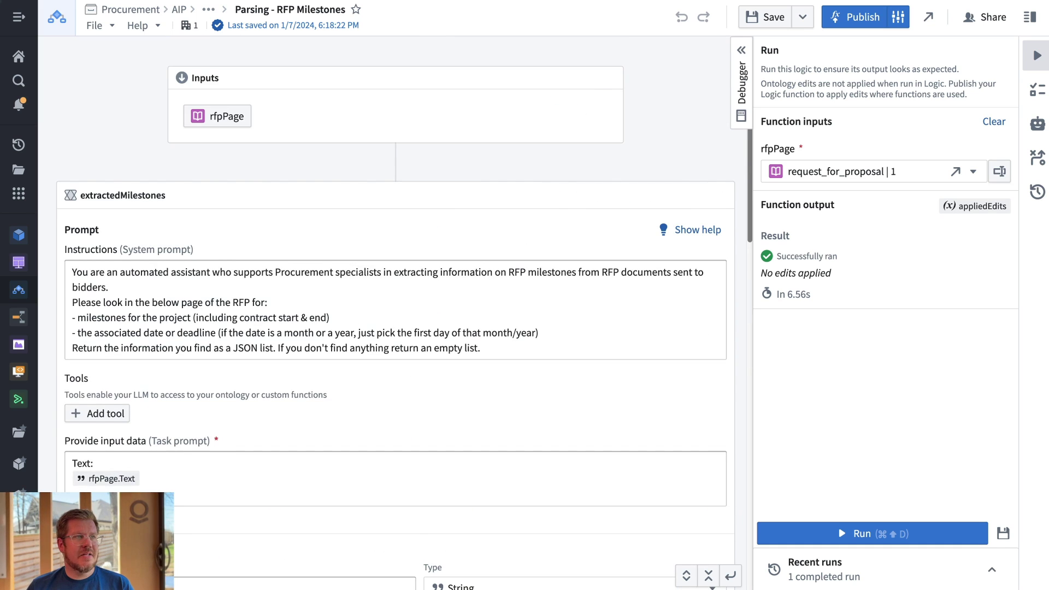
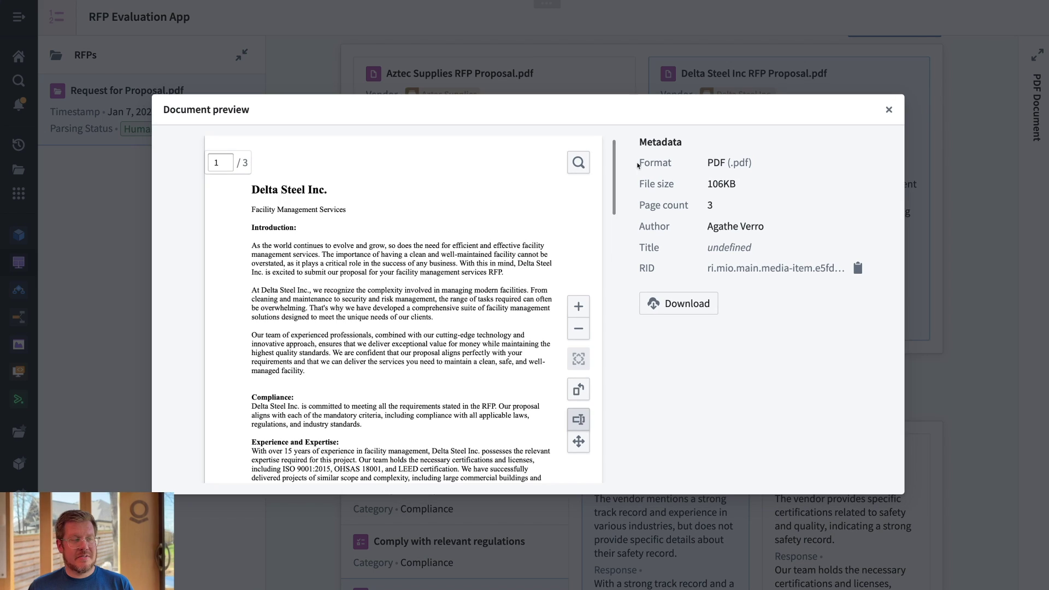
Skim the Delta Steel Inc. proposal in the document preview and close the preview.
{"action": "scroll", "coordinate": [479, 257], "scroll_direction": "down", "scroll_amount": 2}
{"action": "scroll", "coordinate": [478, 257], "scroll_direction": "down", "scroll_amount": 5}
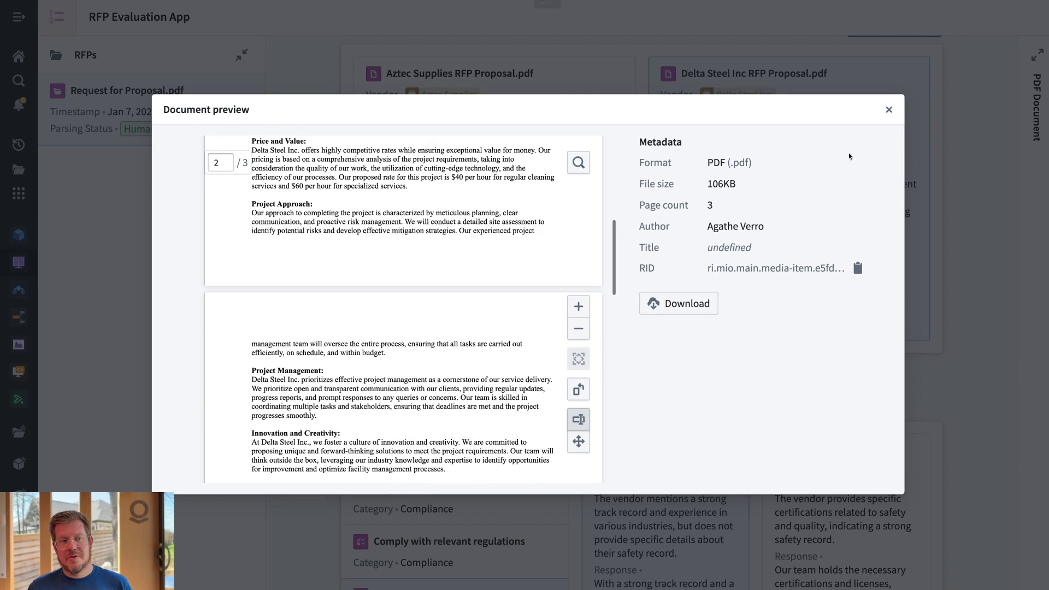
{"action": "left_click", "coordinate": [889, 110]}
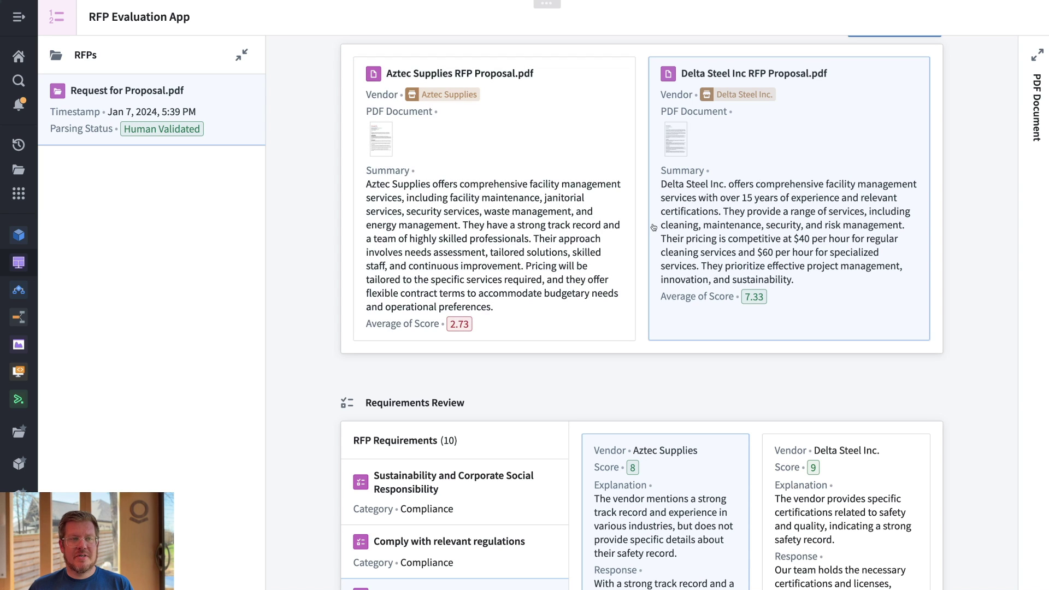
Compare both vendors' evaluations for sustainability and corporate social responsibility, snow and ice removal, and knowledge of steel manufacturing operations.
{"action": "scroll", "coordinate": [685, 250], "scroll_direction": "down", "scroll_amount": 5}
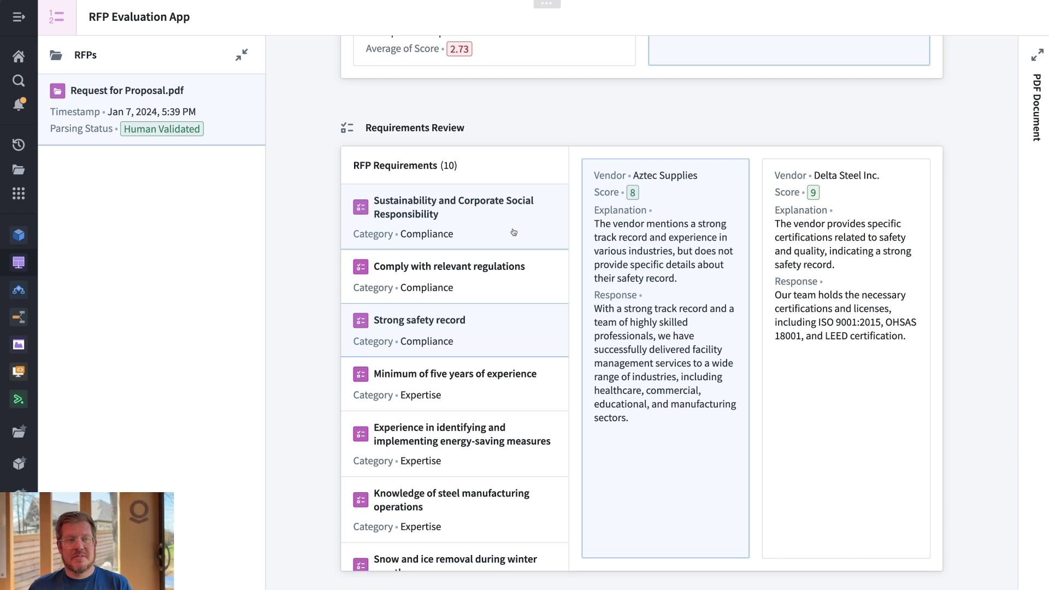
{"action": "left_click", "coordinate": [514, 232]}
{"action": "scroll", "coordinate": [500, 285], "scroll_direction": "down", "scroll_amount": 4}
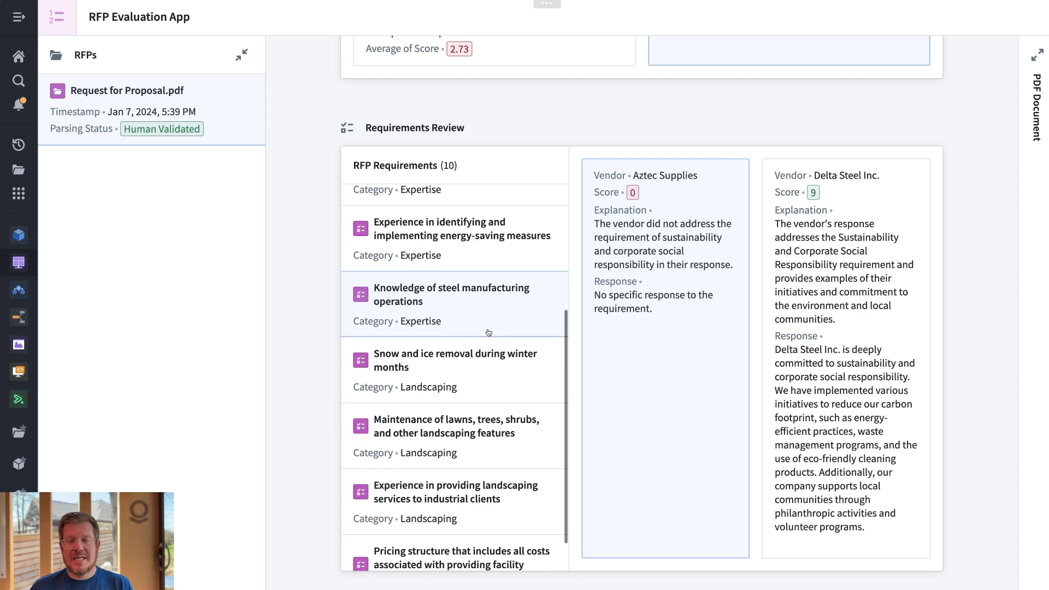
{"action": "left_click", "coordinate": [467, 355]}
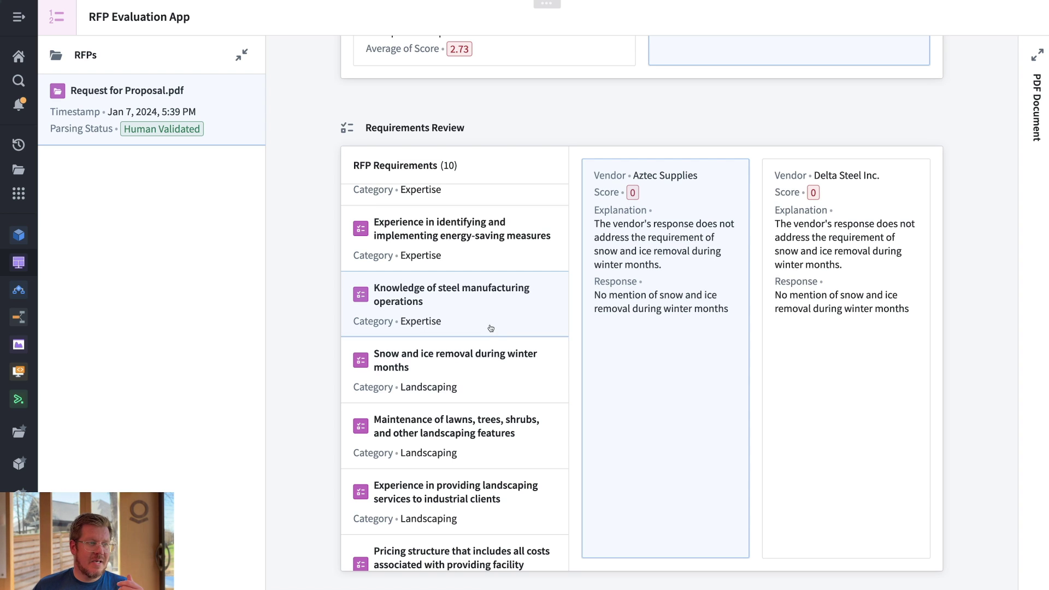
{"action": "left_click", "coordinate": [491, 328]}
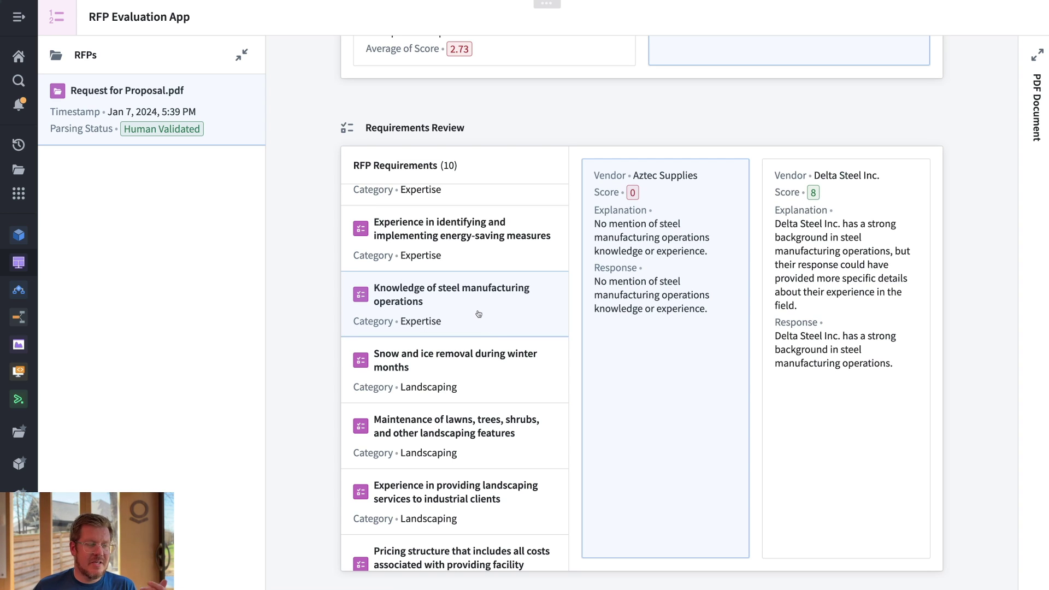
Look through the rest of the RFP requirements list and go back up to the vendor proposal summaries.
{"action": "scroll", "coordinate": [479, 323], "scroll_direction": "down", "scroll_amount": 2}
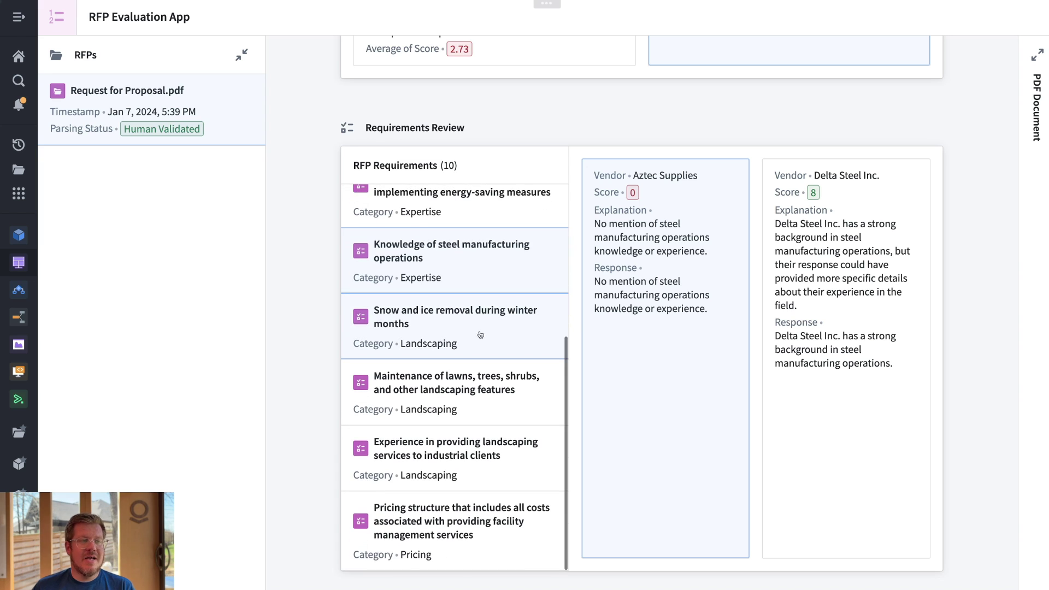
{"action": "scroll", "coordinate": [481, 335], "scroll_direction": "up", "scroll_amount": 5}
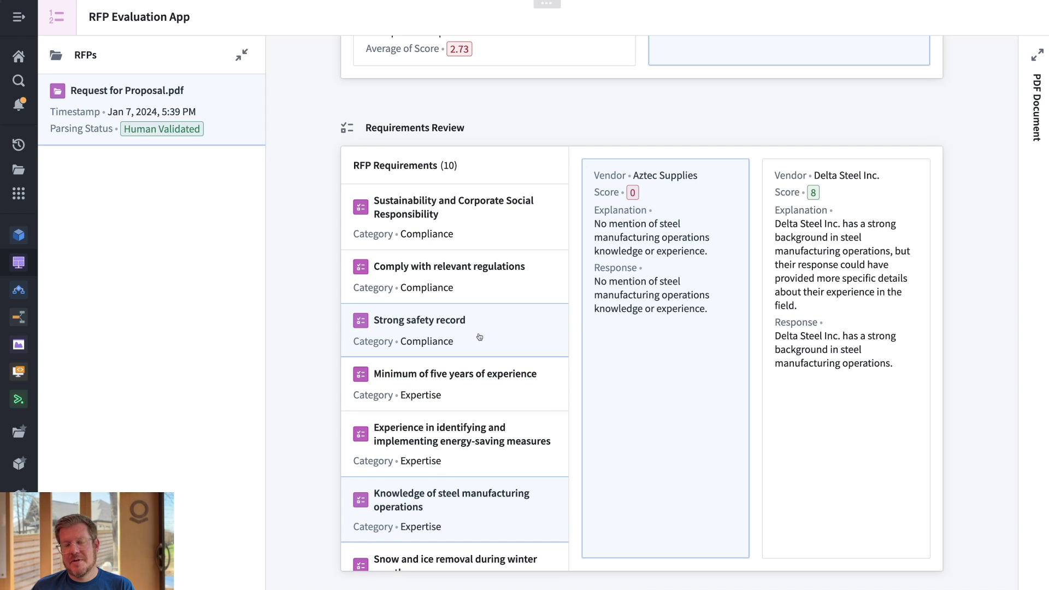
{"action": "scroll", "coordinate": [546, 342], "scroll_direction": "up", "scroll_amount": 5}
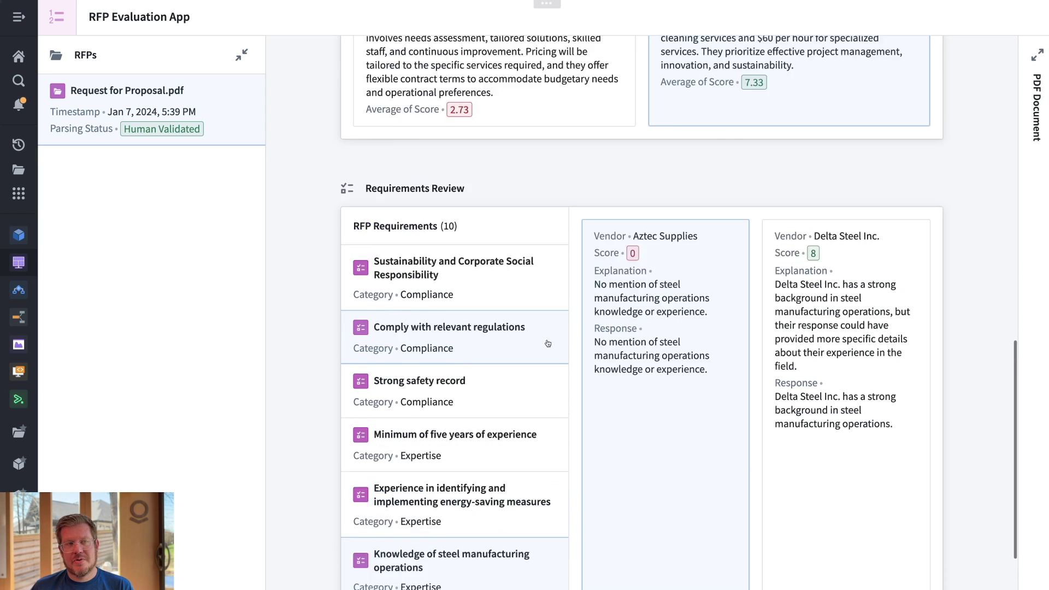
{"action": "scroll", "coordinate": [593, 342], "scroll_direction": "up", "scroll_amount": 10}
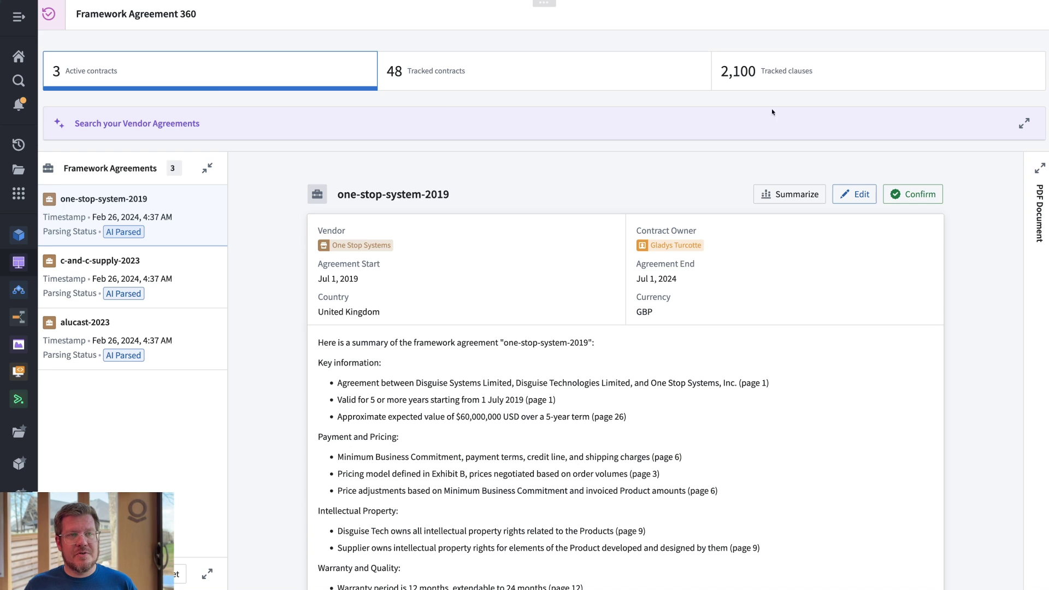
In Framework Agreement 360, show the vendor agreement search with its filters and AIP Chat, and collapse it again.
{"action": "left_click", "coordinate": [1025, 123]}
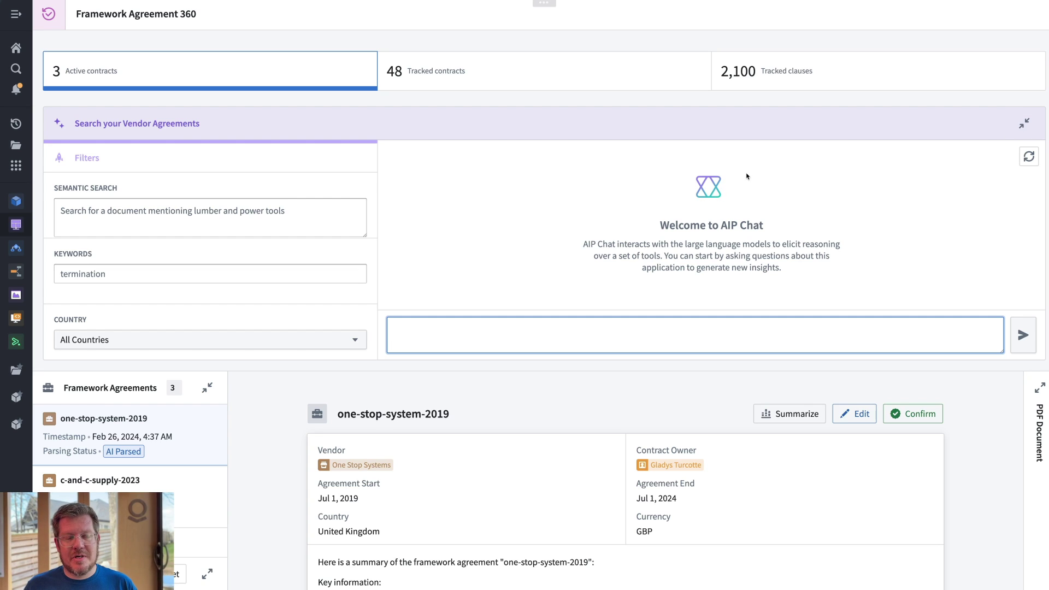
{"action": "left_click", "coordinate": [1024, 123]}
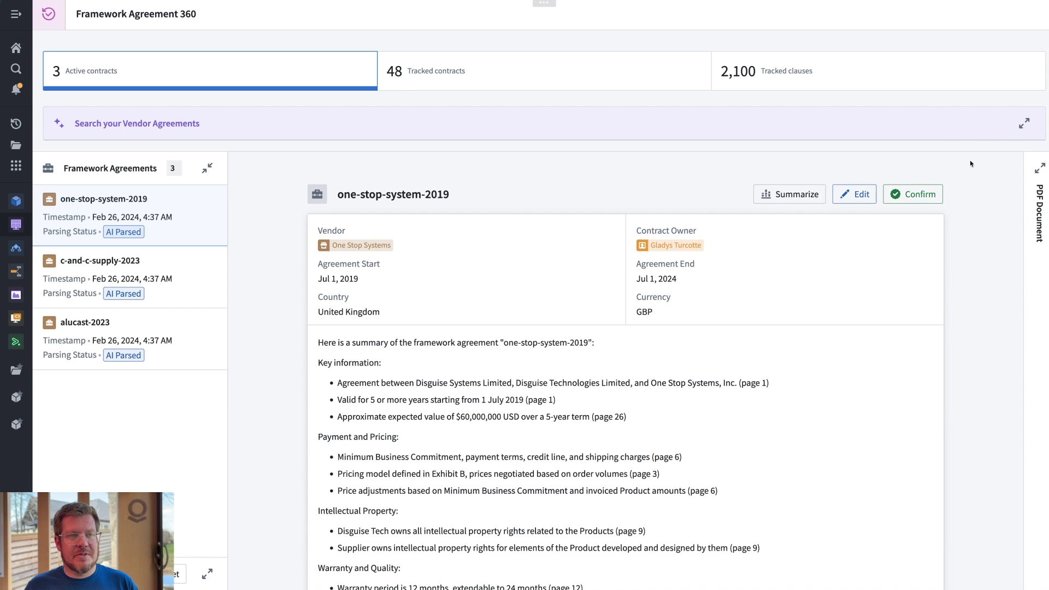
{"action": "scroll", "coordinate": [982, 186], "scroll_direction": "down", "scroll_amount": 1}
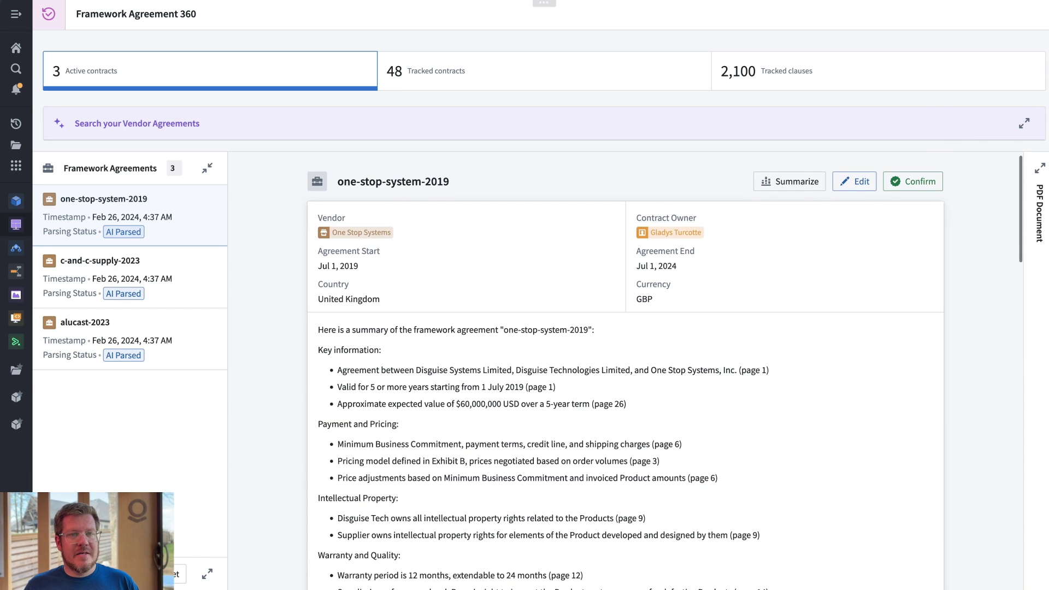
Skim the source PDF of the one-stop-system-2019 agreement and close the document preview.
{"action": "left_click", "coordinate": [1041, 172]}
{"action": "scroll", "coordinate": [894, 312], "scroll_direction": "down", "scroll_amount": 10}
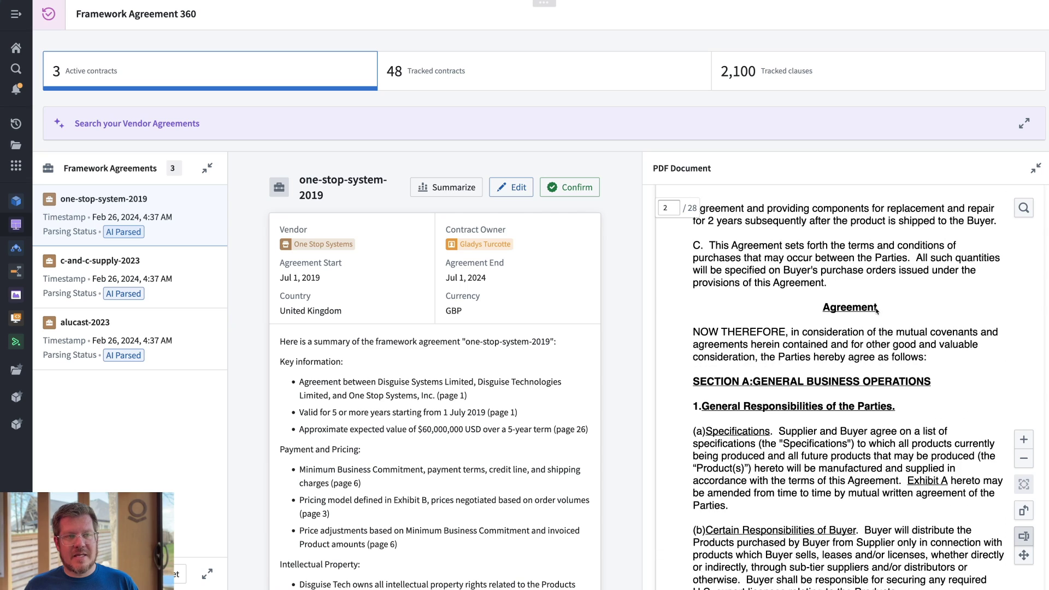
{"action": "scroll", "coordinate": [876, 309], "scroll_direction": "up", "scroll_amount": 10}
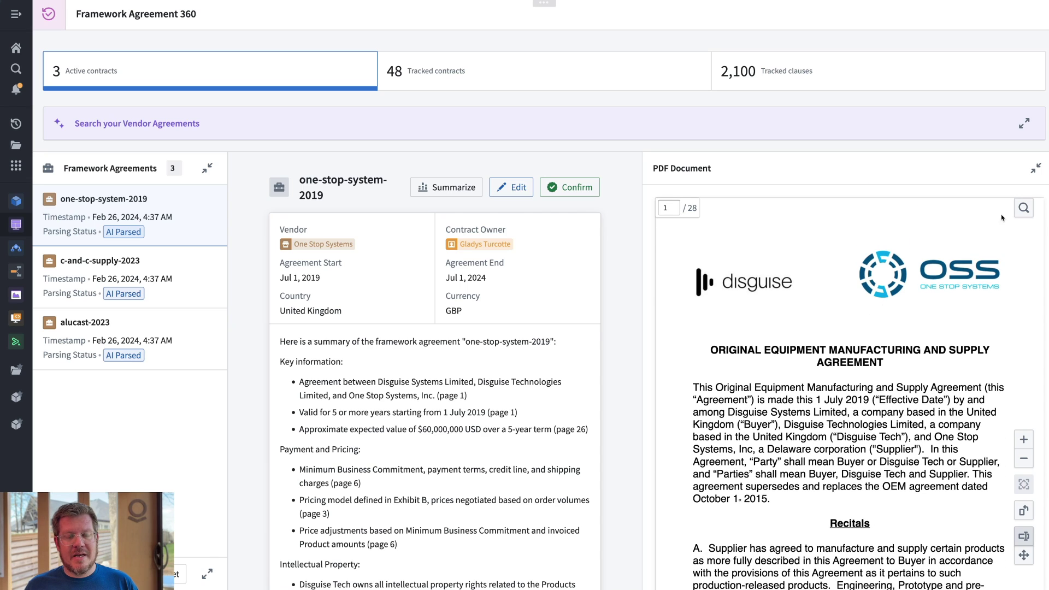
{"action": "left_click", "coordinate": [1036, 168]}
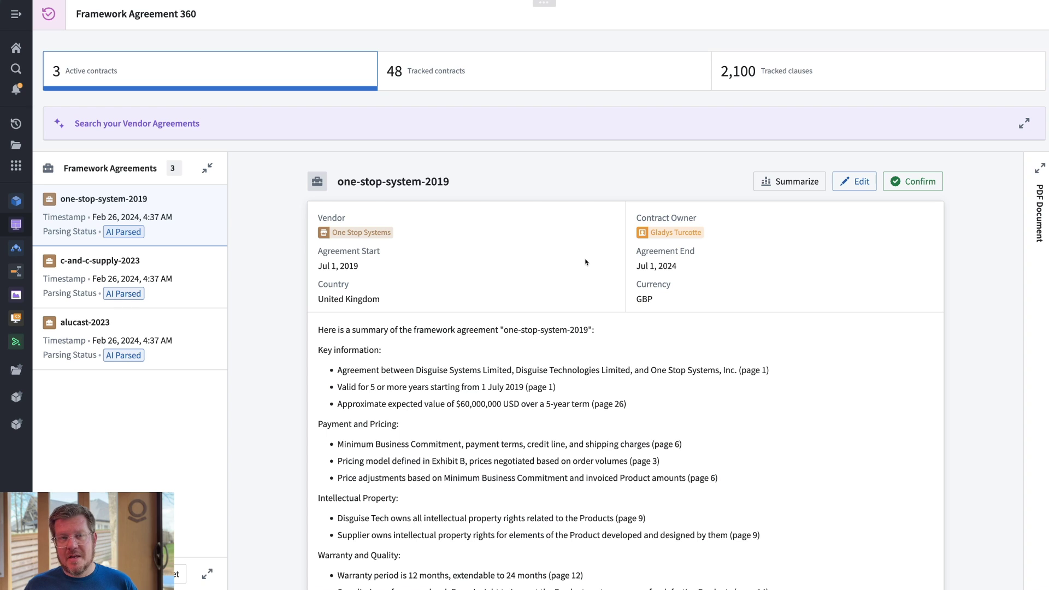
Read the one-stop-system-2019 summary from its key information through the payment, warranty, termination and miscellaneous sections.
{"action": "scroll", "coordinate": [586, 262], "scroll_direction": "down", "scroll_amount": 1}
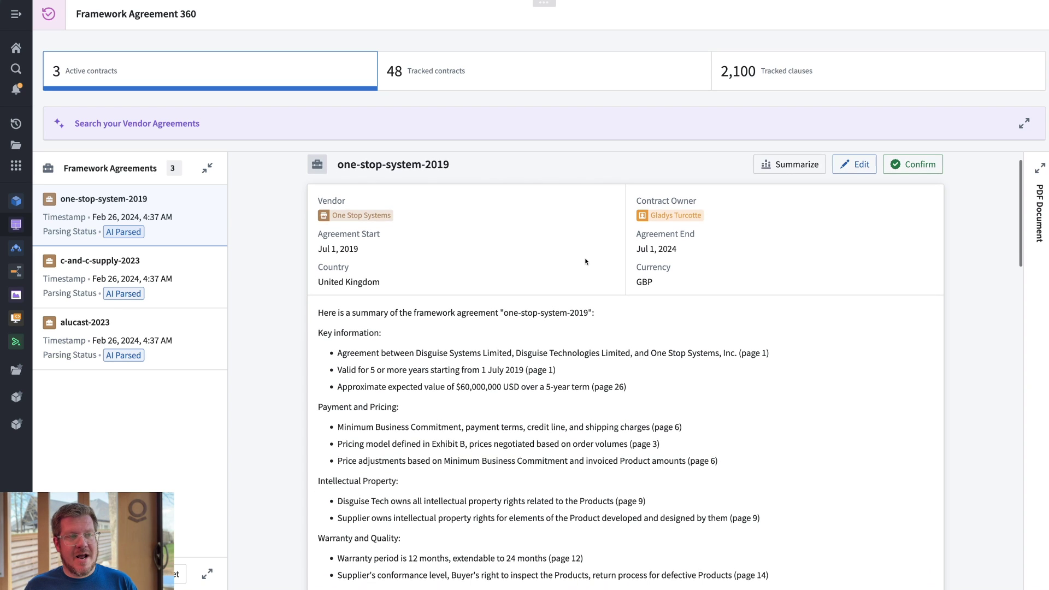
{"action": "scroll", "coordinate": [576, 263], "scroll_direction": "down", "scroll_amount": 4}
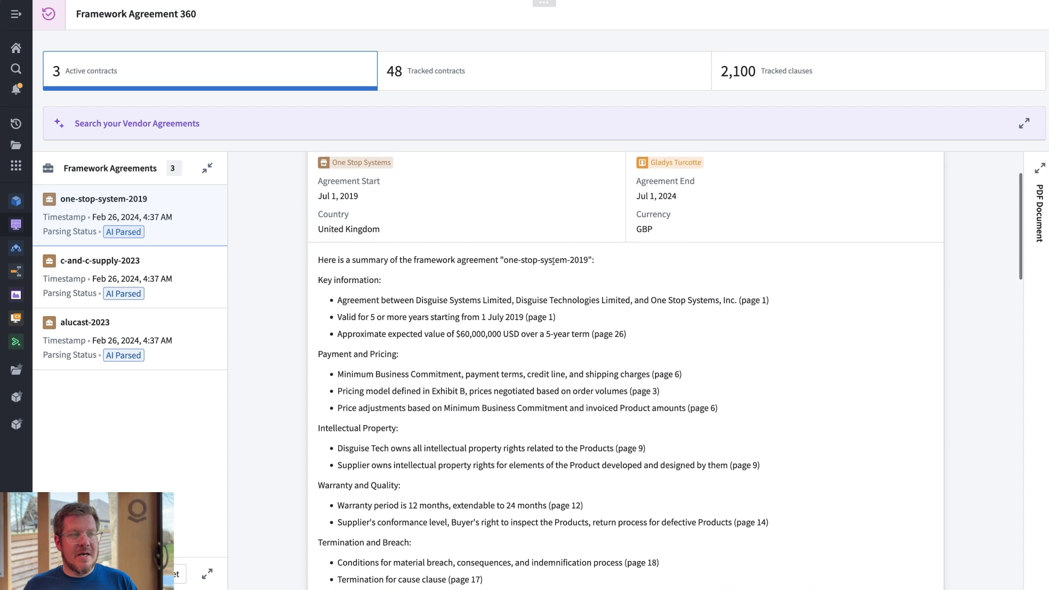
{"action": "scroll", "coordinate": [506, 272], "scroll_direction": "down", "scroll_amount": 2}
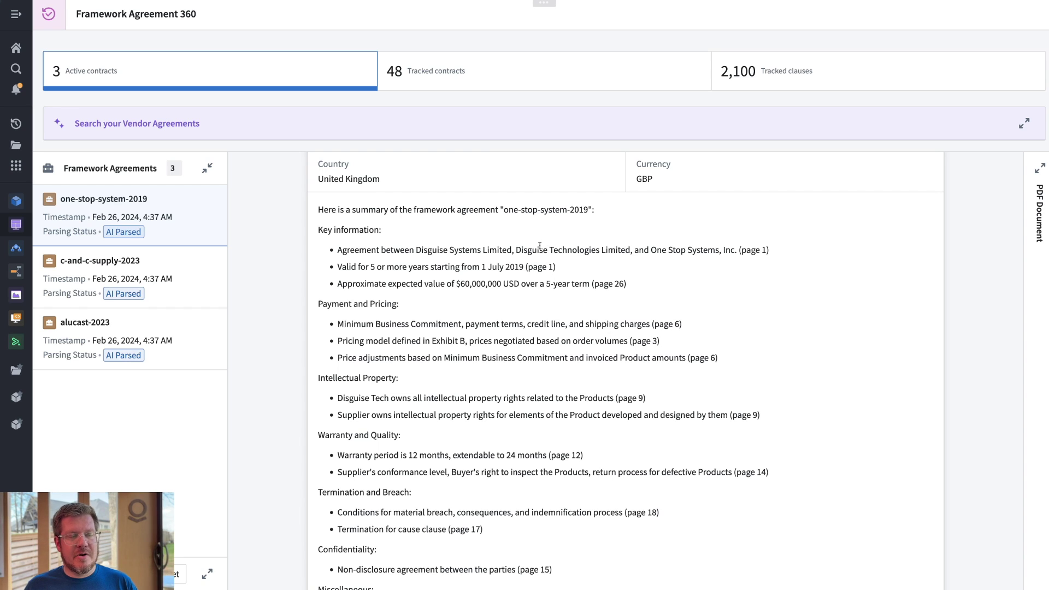
{"action": "scroll", "coordinate": [540, 248], "scroll_direction": "down", "scroll_amount": 1}
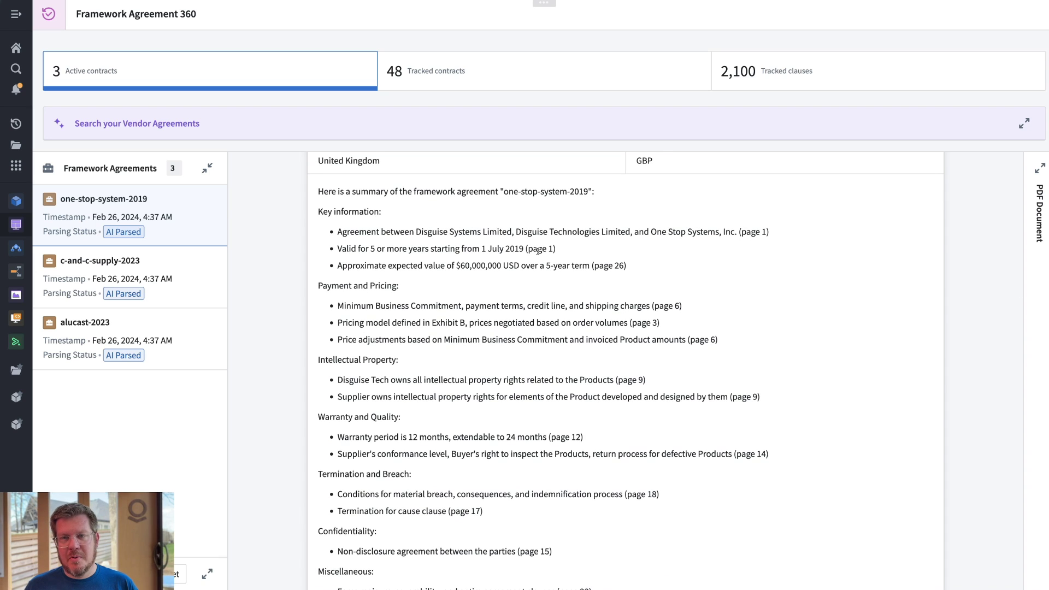
{"action": "scroll", "coordinate": [538, 250], "scroll_direction": "down", "scroll_amount": 4}
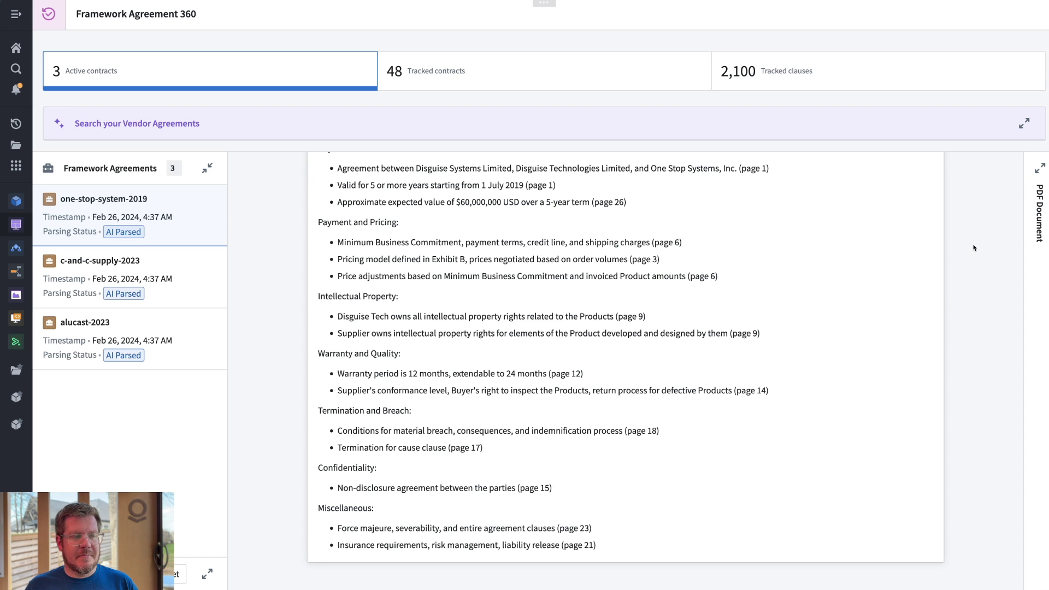
Review the Key Terms and Common Terms extracted from the one-stop-system-2019 agreement.
{"action": "scroll", "coordinate": [979, 250], "scroll_direction": "down", "scroll_amount": 8}
{"action": "scroll", "coordinate": [979, 255], "scroll_direction": "down", "scroll_amount": 3}
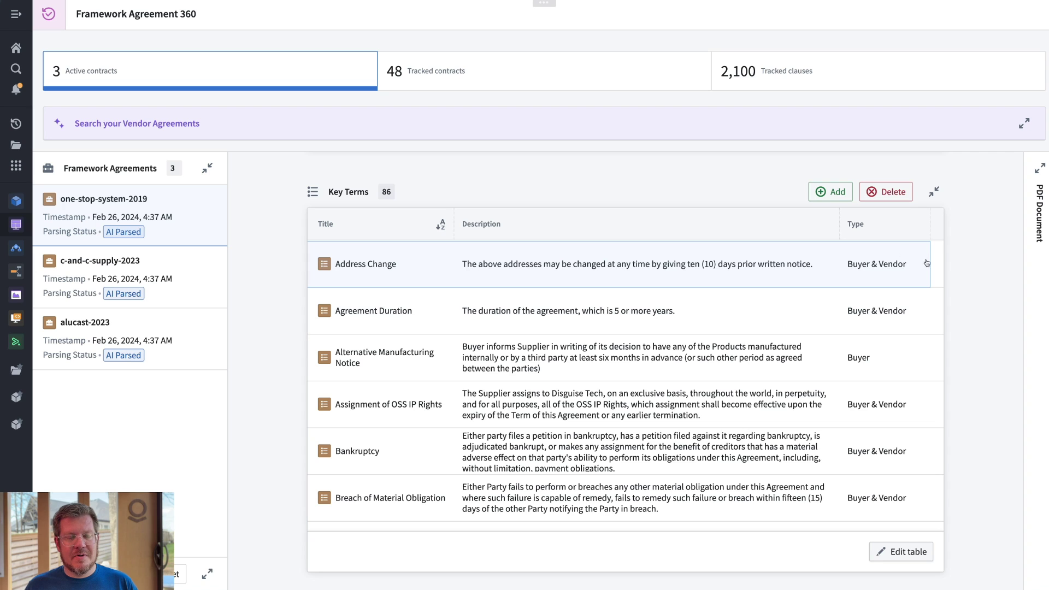
{"action": "scroll", "coordinate": [973, 267], "scroll_direction": "down", "scroll_amount": 8}
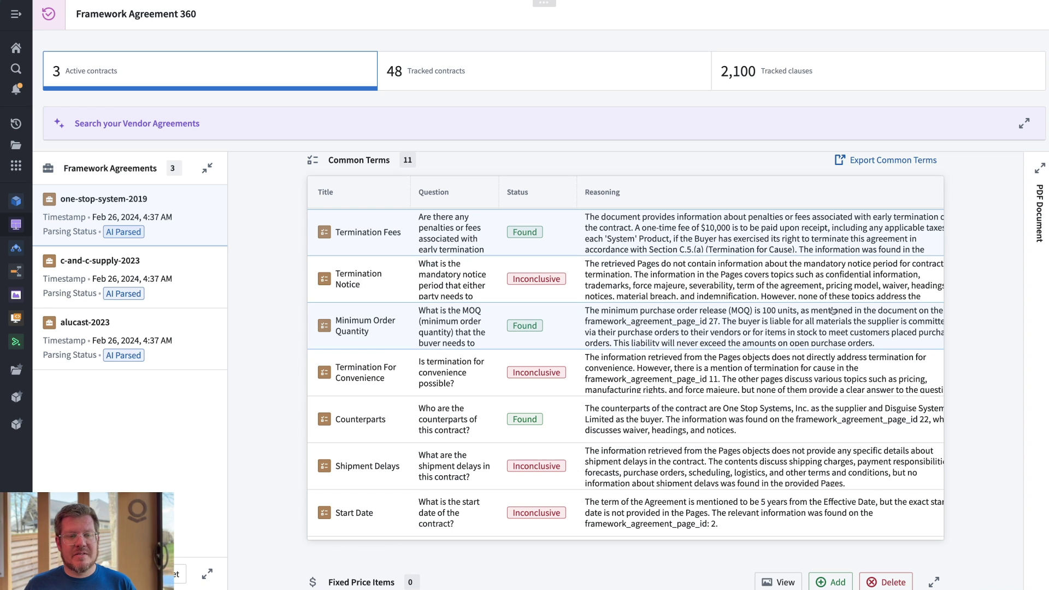
{"action": "scroll", "coordinate": [963, 309], "scroll_direction": "down", "scroll_amount": 2}
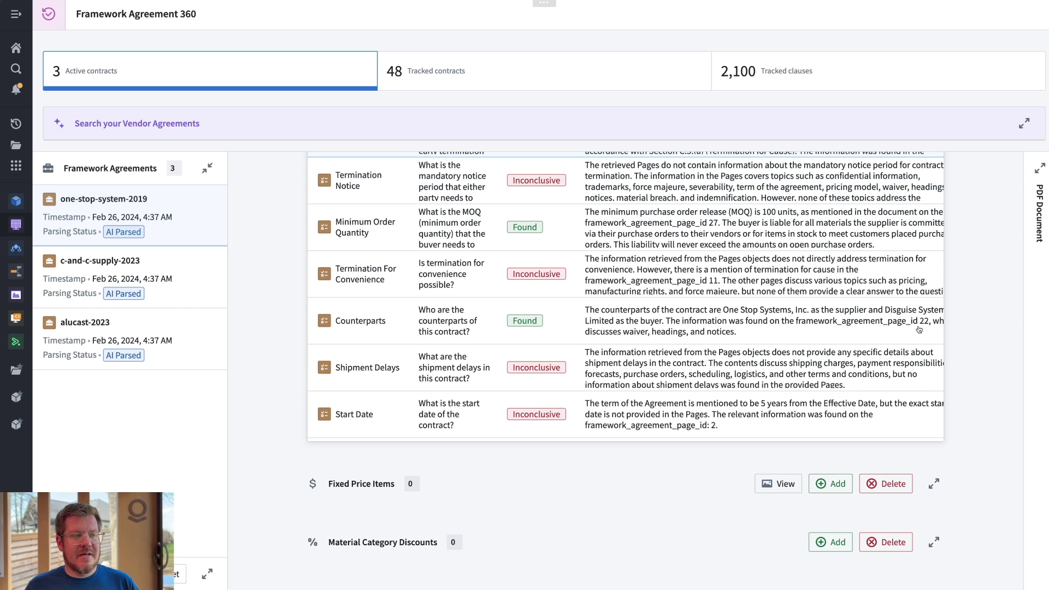
Select the c-and-c-supply-2023 agreement and view its Fixed Price Items table.
{"action": "left_click", "coordinate": [226, 270]}
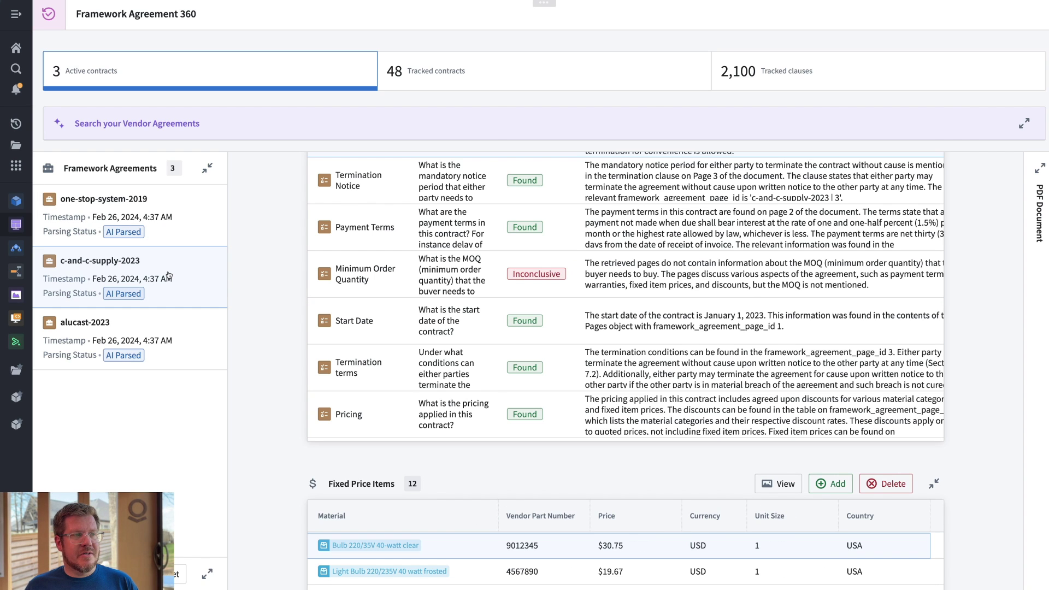
{"action": "scroll", "coordinate": [266, 290], "scroll_direction": "down", "scroll_amount": 3}
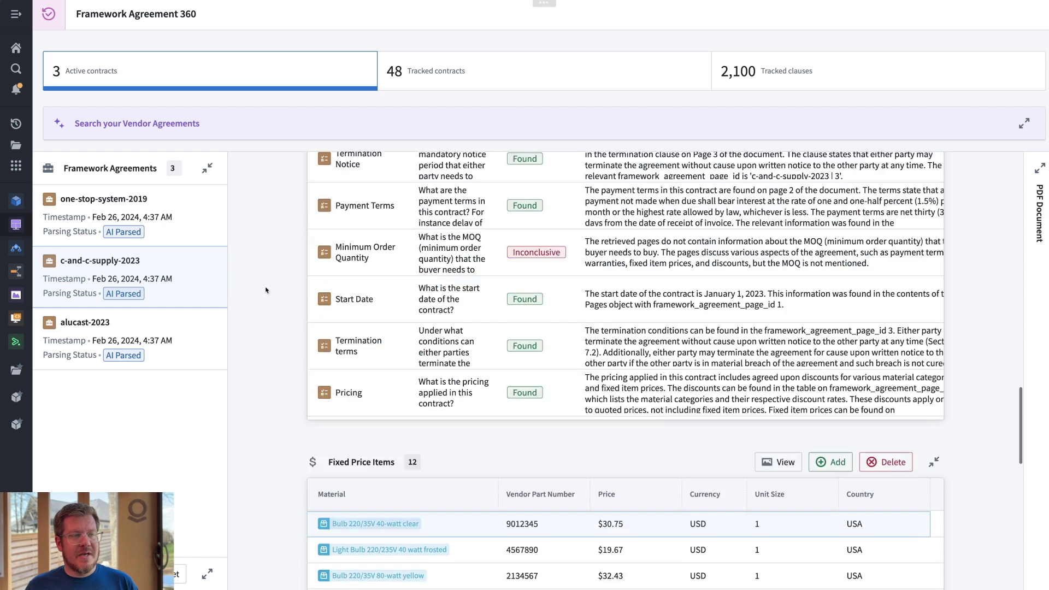
{"action": "scroll", "coordinate": [266, 290], "scroll_direction": "down", "scroll_amount": 3}
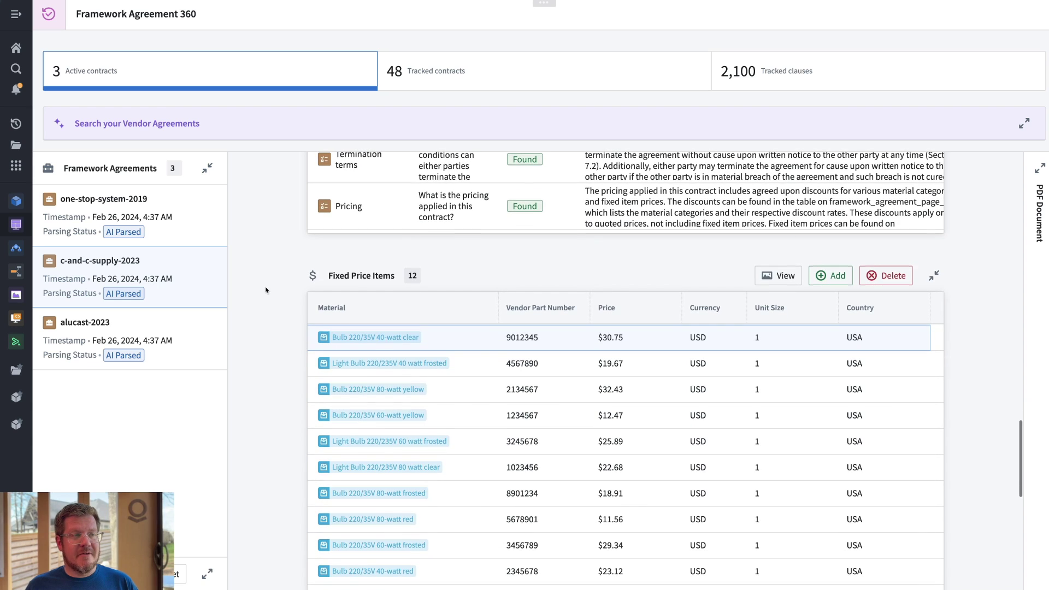
{"action": "scroll", "coordinate": [267, 291], "scroll_direction": "down", "scroll_amount": 3}
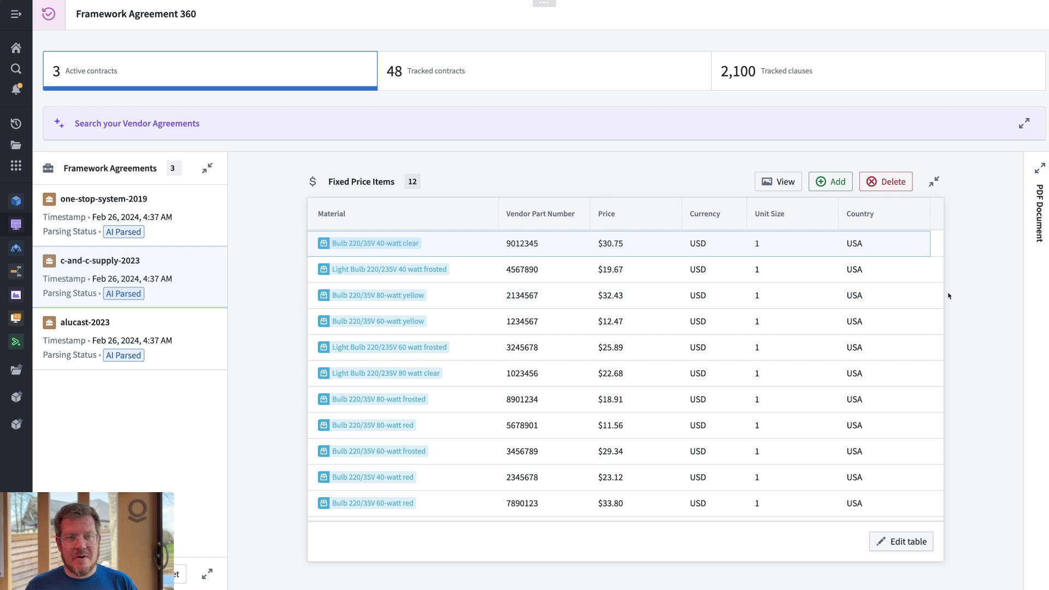
Check the discount and fixed item price tables in the c-and-c-supply-2023 source PDF, and close the document preview.
{"action": "left_click", "coordinate": [1041, 169]}
{"action": "scroll", "coordinate": [954, 296], "scroll_direction": "down", "scroll_amount": 15}
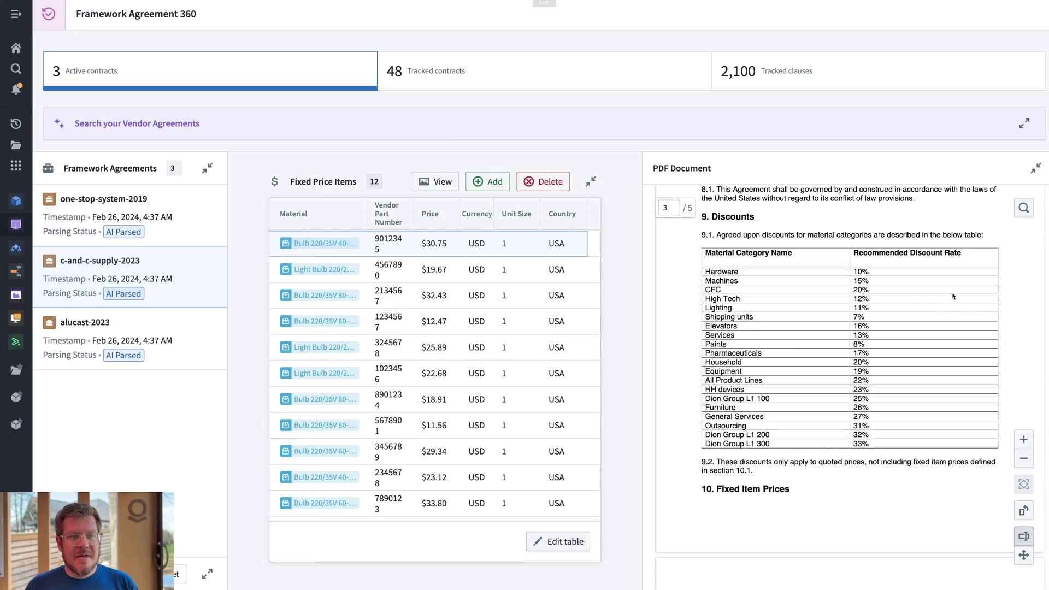
{"action": "scroll", "coordinate": [899, 286], "scroll_direction": "down", "scroll_amount": 5}
{"action": "scroll", "coordinate": [902, 286], "scroll_direction": "up", "scroll_amount": 15}
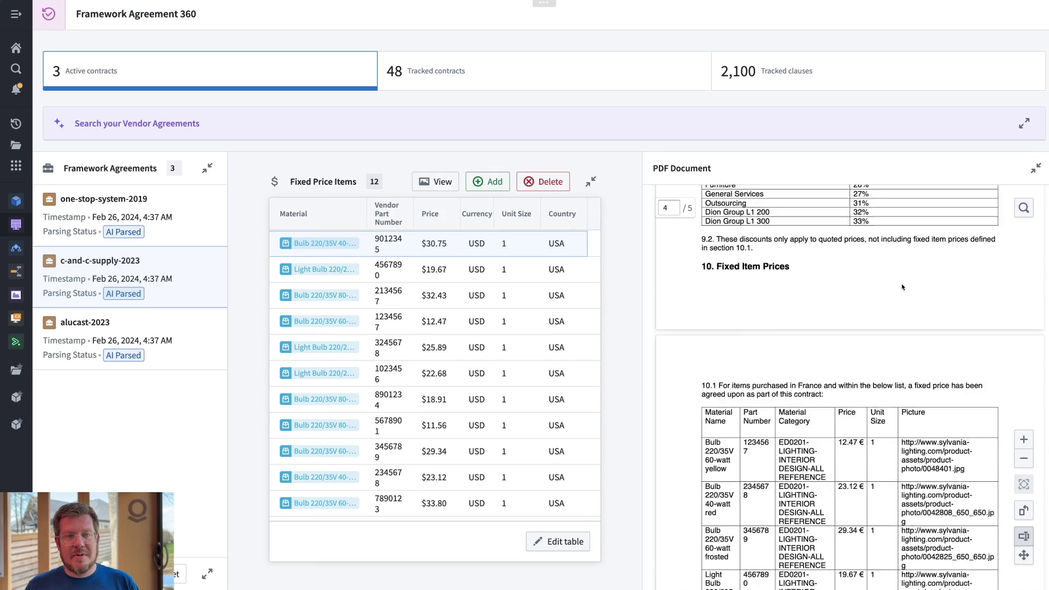
{"action": "left_click", "coordinate": [1036, 168]}
Examine the Material Category Discounts extracted from the c-and-c-supply-2023 agreement.
{"action": "scroll", "coordinate": [966, 292], "scroll_direction": "down", "scroll_amount": 2}
{"action": "scroll", "coordinate": [966, 292], "scroll_direction": "down", "scroll_amount": 5}
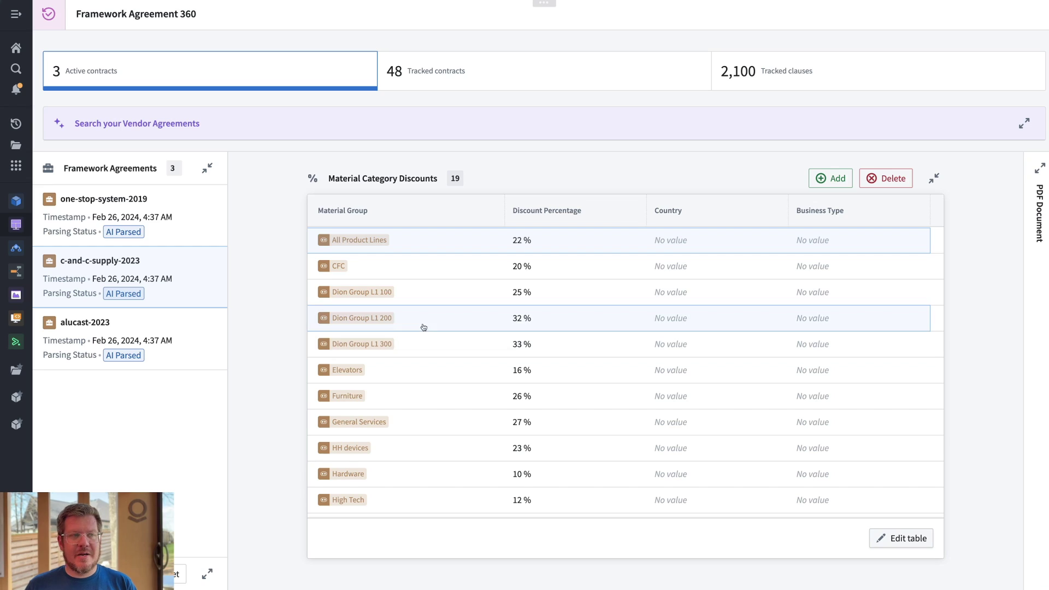
{"action": "scroll", "coordinate": [284, 342], "scroll_direction": "down", "scroll_amount": 10}
Use Semantic Search in the agreement's Q&A to ask "What does the vendor not have exclusive rights over?" and generate the AIP answer.
{"action": "scroll", "coordinate": [282, 342], "scroll_direction": "up", "scroll_amount": 10}
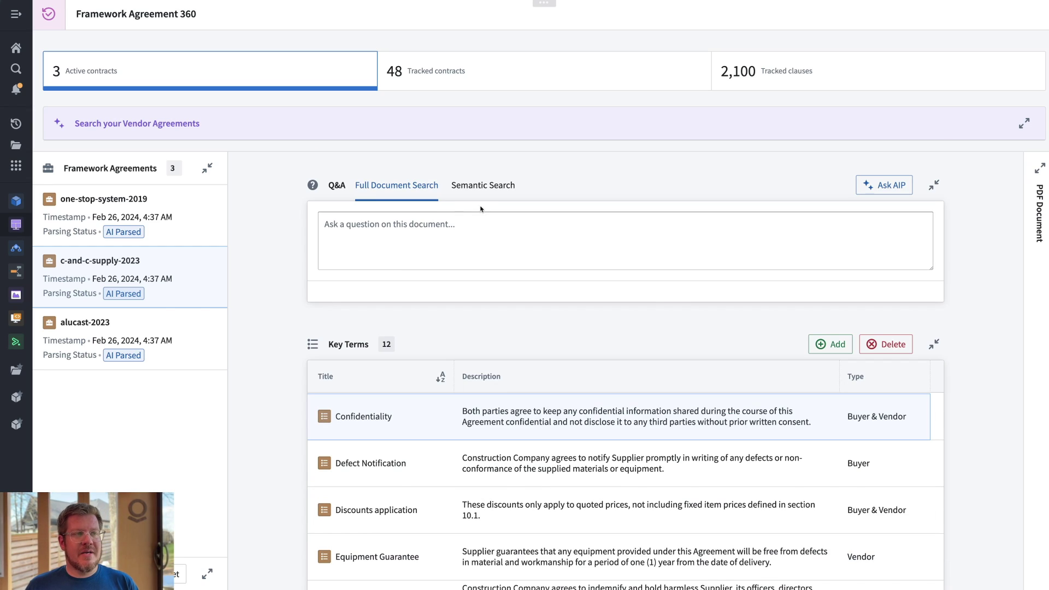
{"action": "left_click", "coordinate": [483, 186]}
{"action": "left_click", "coordinate": [516, 234]}
{"action": "type", "text": "What does the vendor not have exclusive rights over?"}
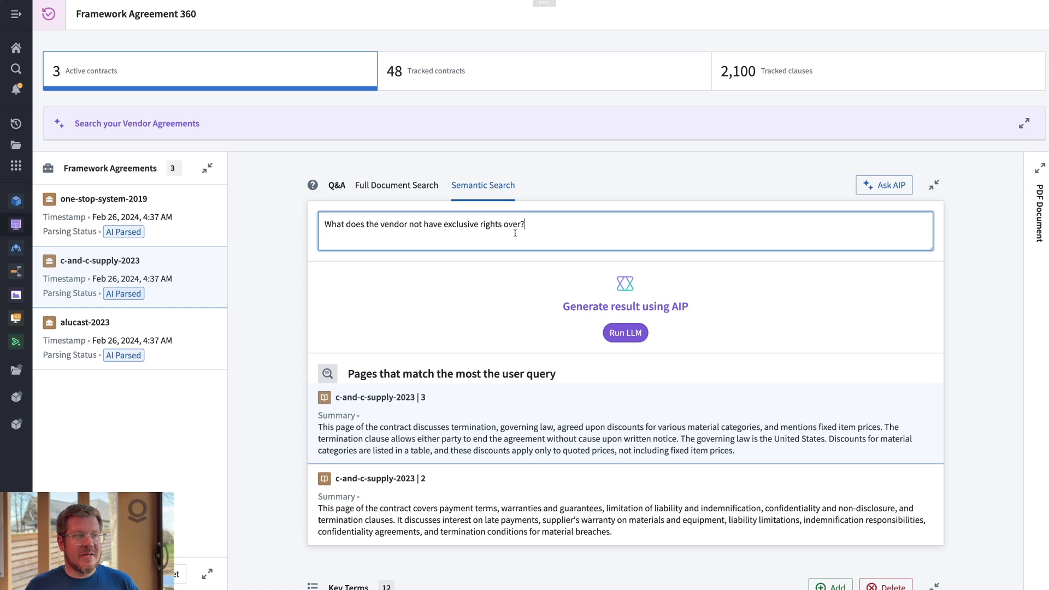
{"action": "left_click", "coordinate": [629, 336]}
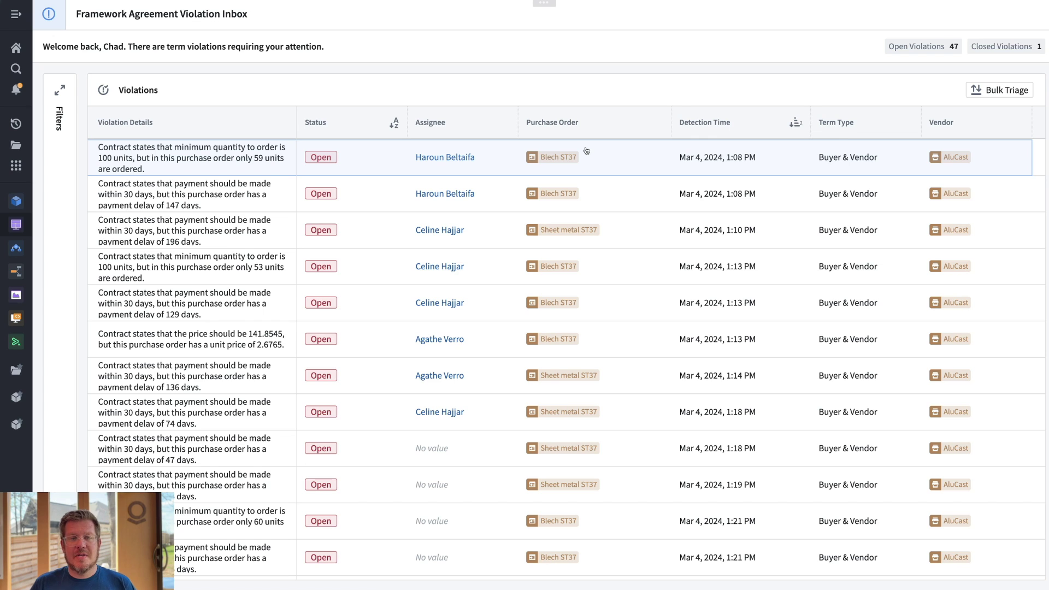
Open the first AluCast violation in the Violation Inbox, highlight its order quantity term and review that term in the alucast-2023 framework agreement.
{"action": "left_click", "coordinate": [367, 166]}
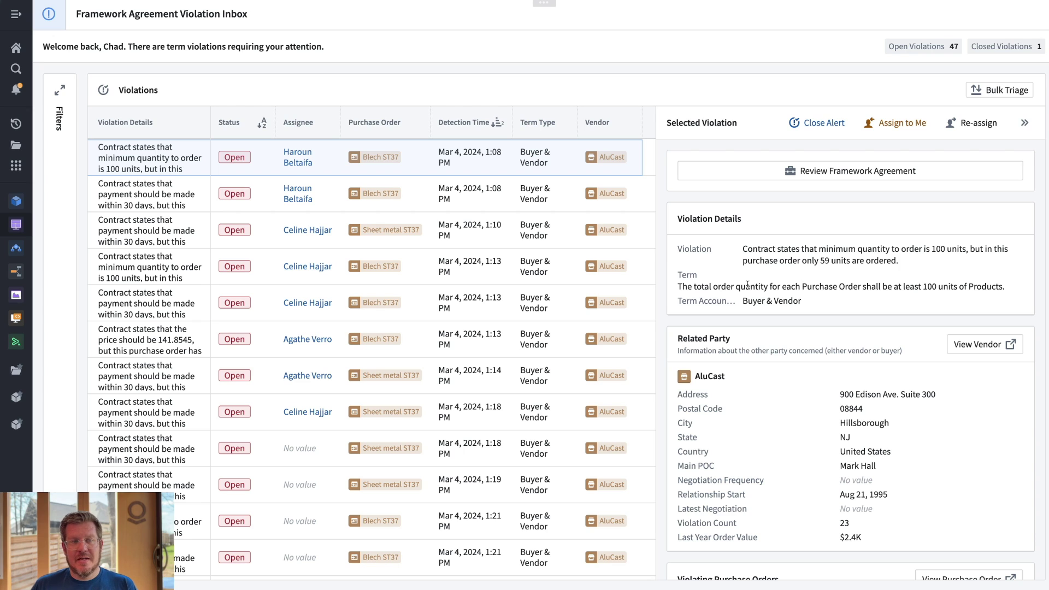
{"action": "left_click_drag", "start_coordinate": [721, 286], "coordinate": [999, 289]}
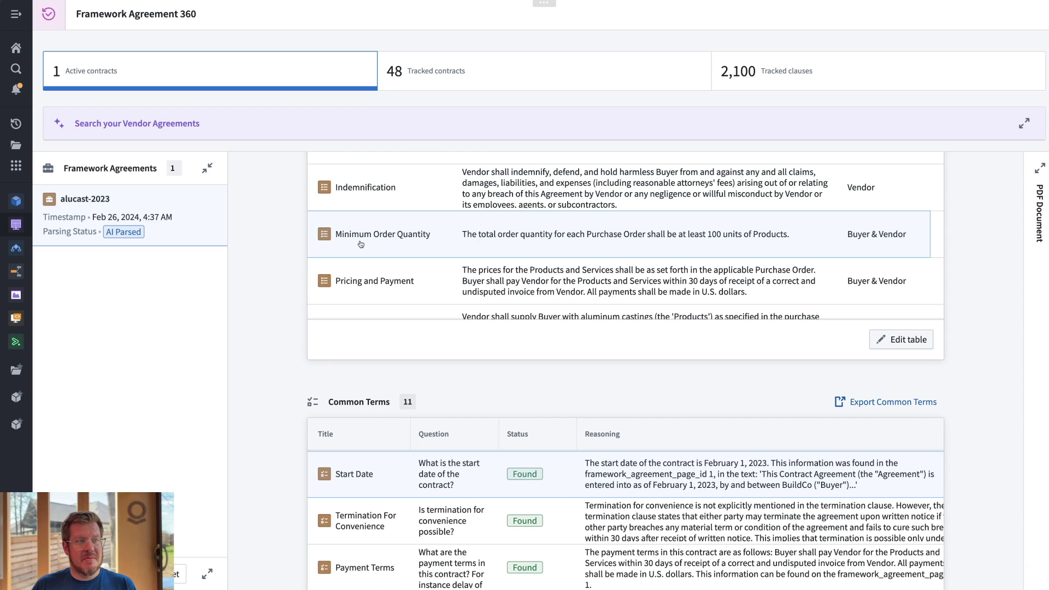
{"action": "scroll", "coordinate": [970, 257], "scroll_direction": "up", "scroll_amount": 10}
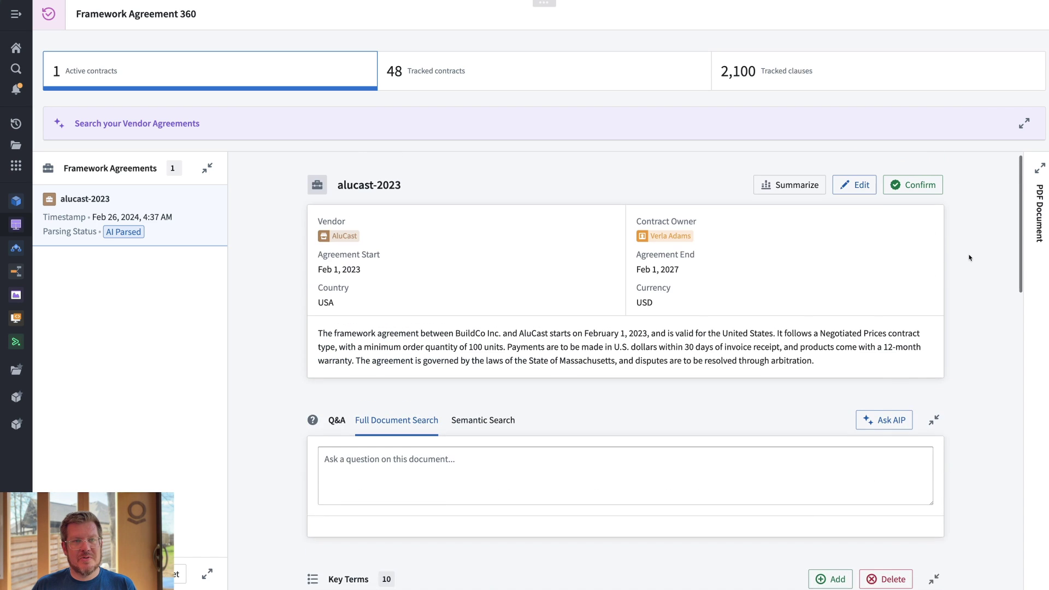
{"action": "left_click", "coordinate": [1038, 169]}
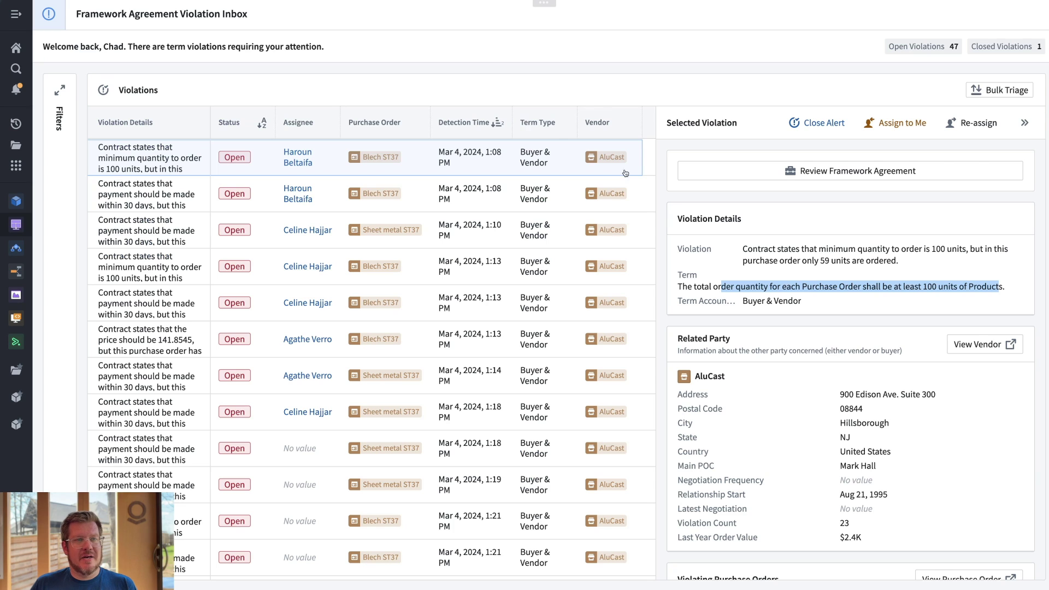
Review the violation's related party and violating purchase order information, and open the full vendor view for AluCast.
{"action": "scroll", "coordinate": [806, 262], "scroll_direction": "down", "scroll_amount": 1}
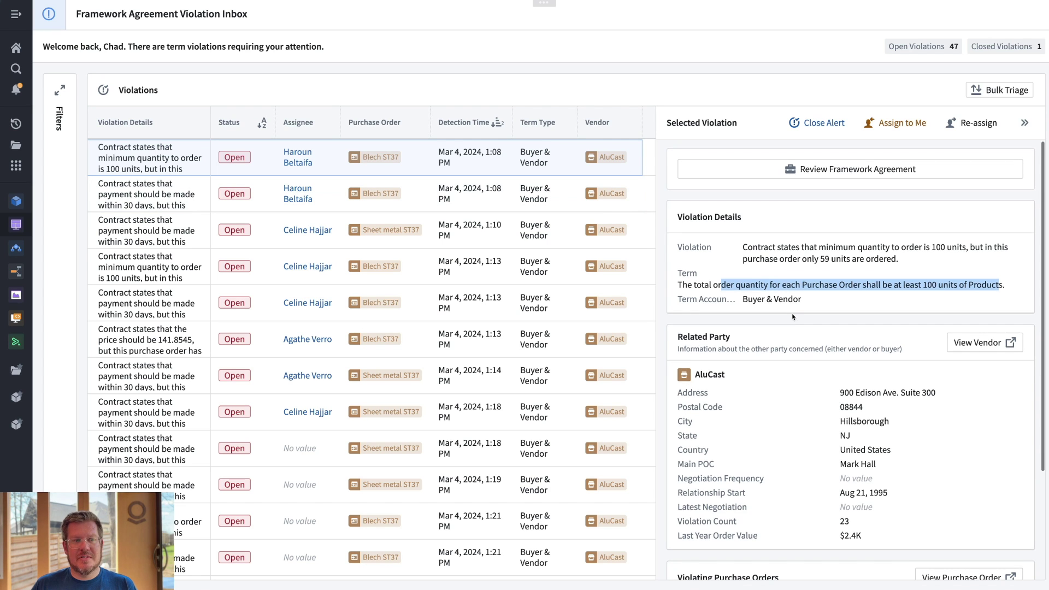
{"action": "scroll", "coordinate": [793, 317], "scroll_direction": "down", "scroll_amount": 2}
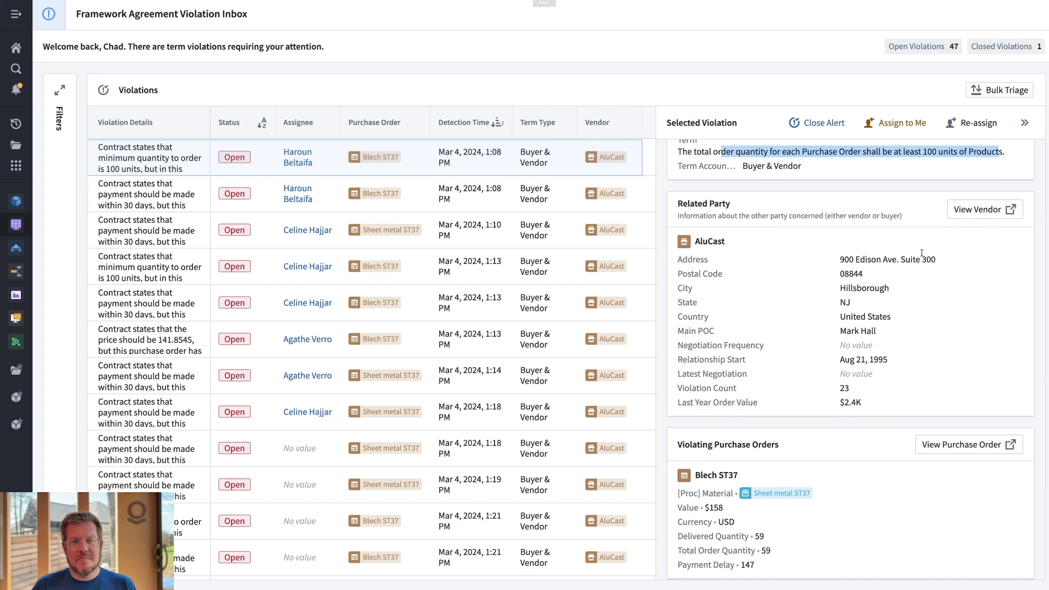
{"action": "left_click", "coordinate": [977, 216]}
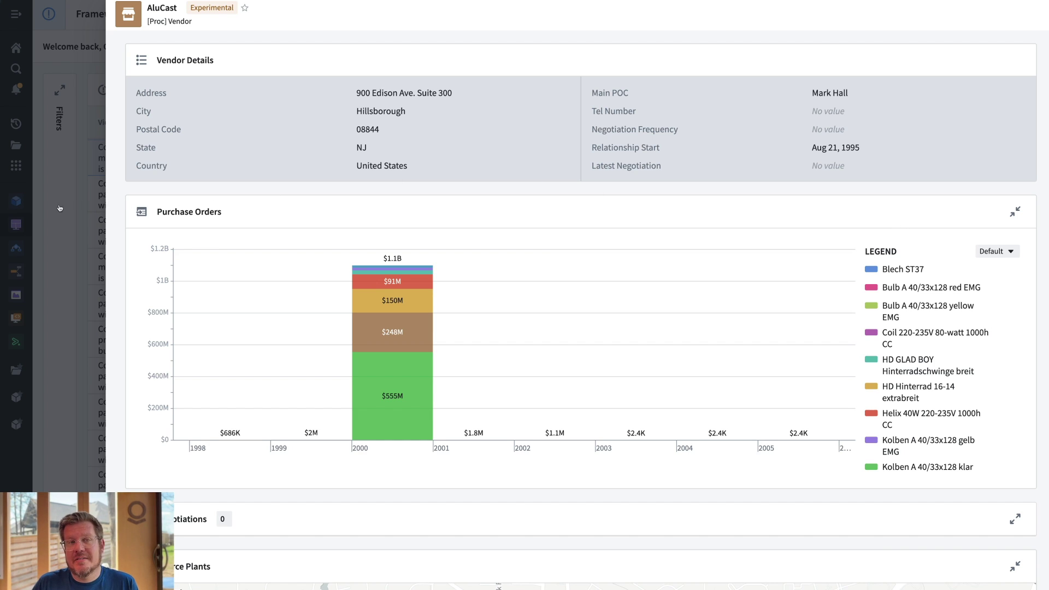
Return from the vendor view to the violation and review the full purchase order view for the violating Blech ST37 order.
{"action": "left_click", "coordinate": [64, 243]}
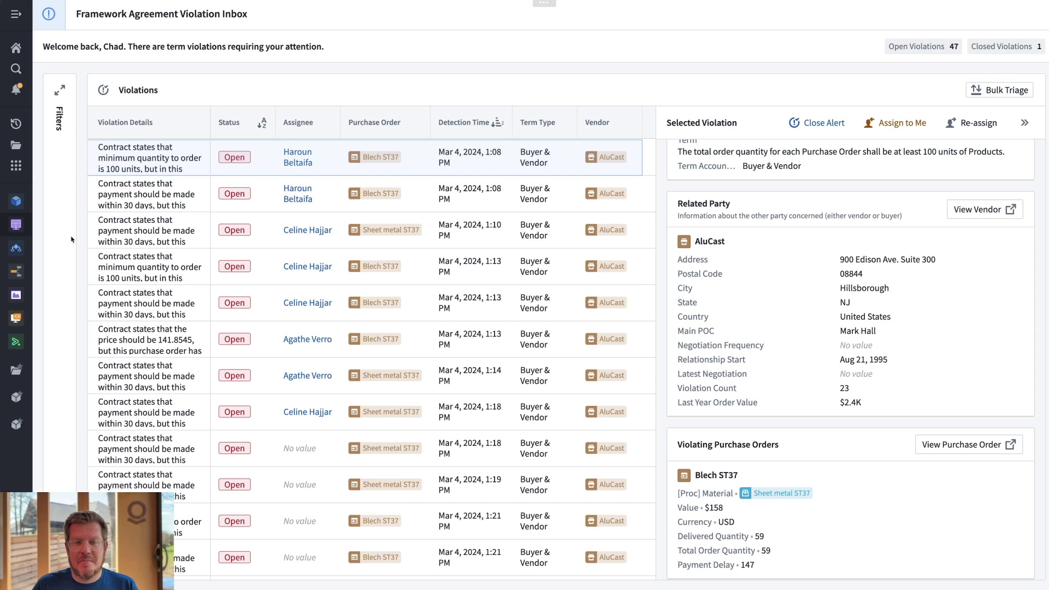
{"action": "scroll", "coordinate": [853, 371], "scroll_direction": "down", "scroll_amount": 1}
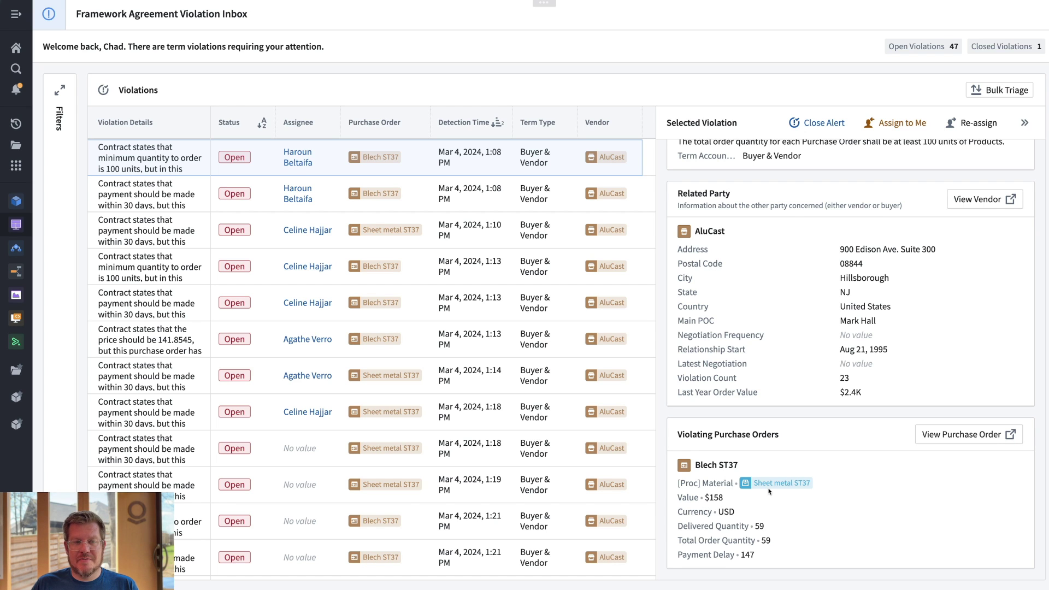
{"action": "left_click", "coordinate": [964, 440]}
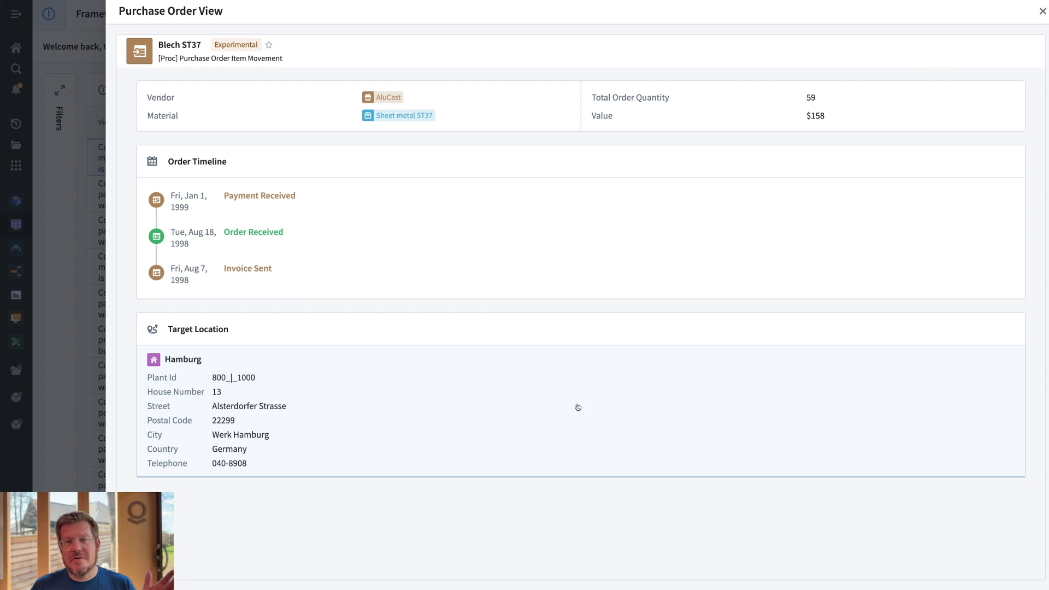
{"action": "left_click", "coordinate": [93, 320]}
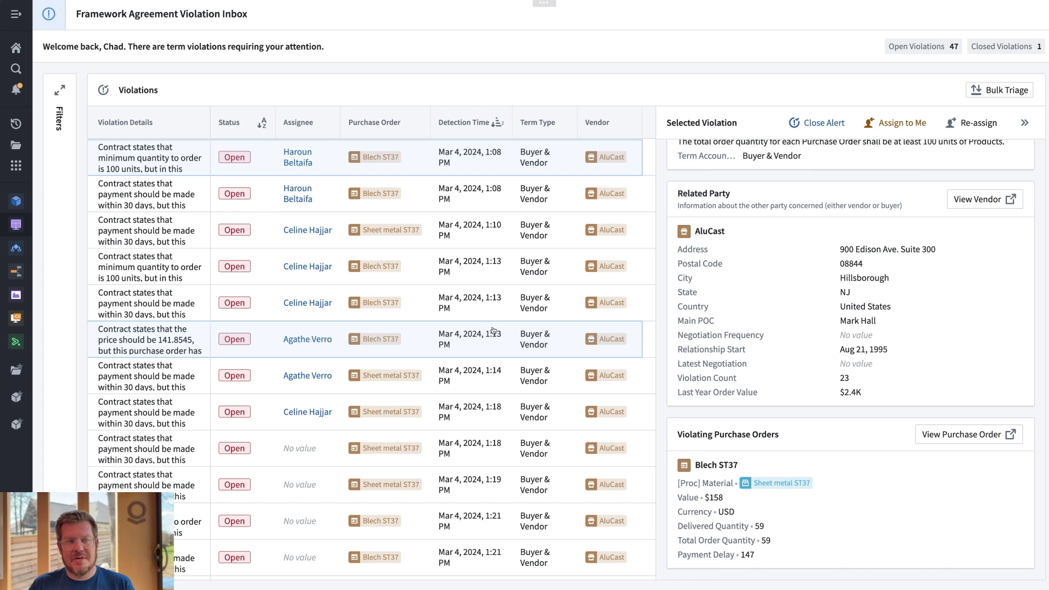
Open the second AluCast violation, concerning payment within 30 days, and review its details.
{"action": "left_click", "coordinate": [502, 210]}
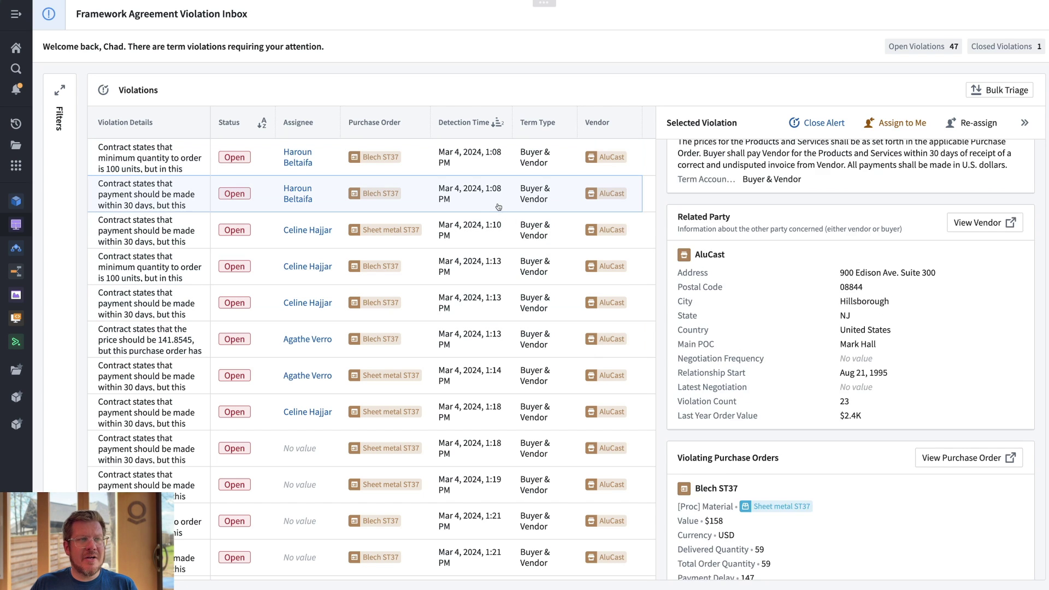
{"action": "scroll", "coordinate": [744, 317], "scroll_direction": "up", "scroll_amount": 3}
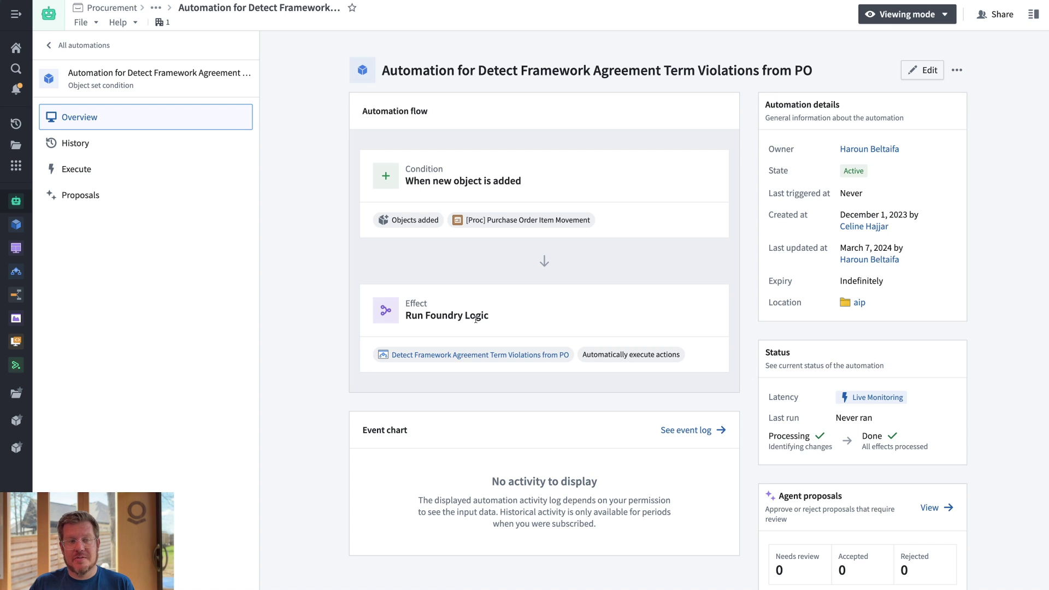
Open the term violation detection automation for editing and review its object set condition and Logic effect configuration.
{"action": "scroll", "coordinate": [565, 270], "scroll_direction": "down", "scroll_amount": 1}
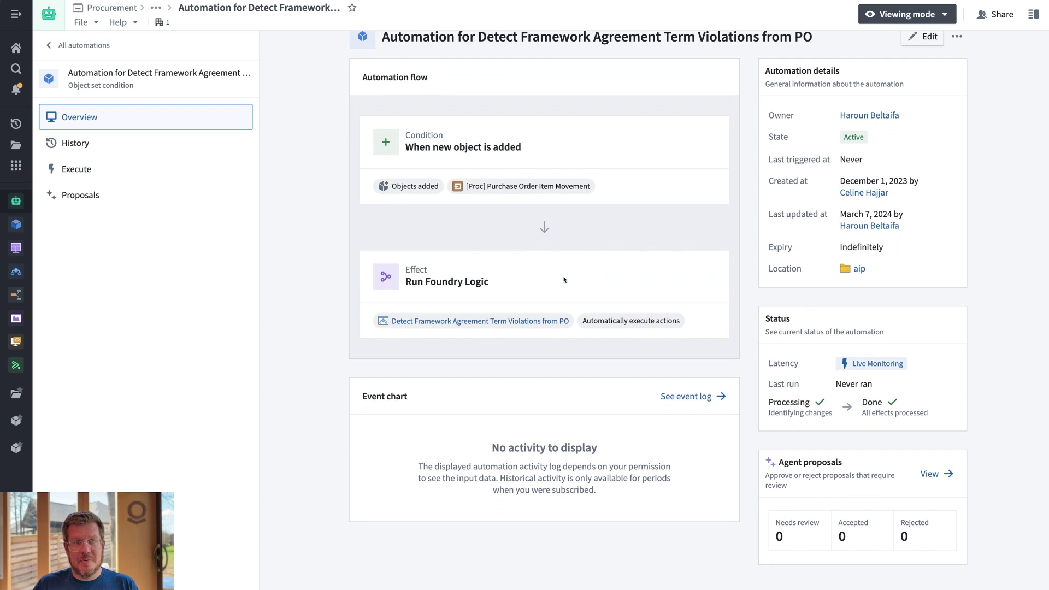
{"action": "left_click", "coordinate": [923, 57]}
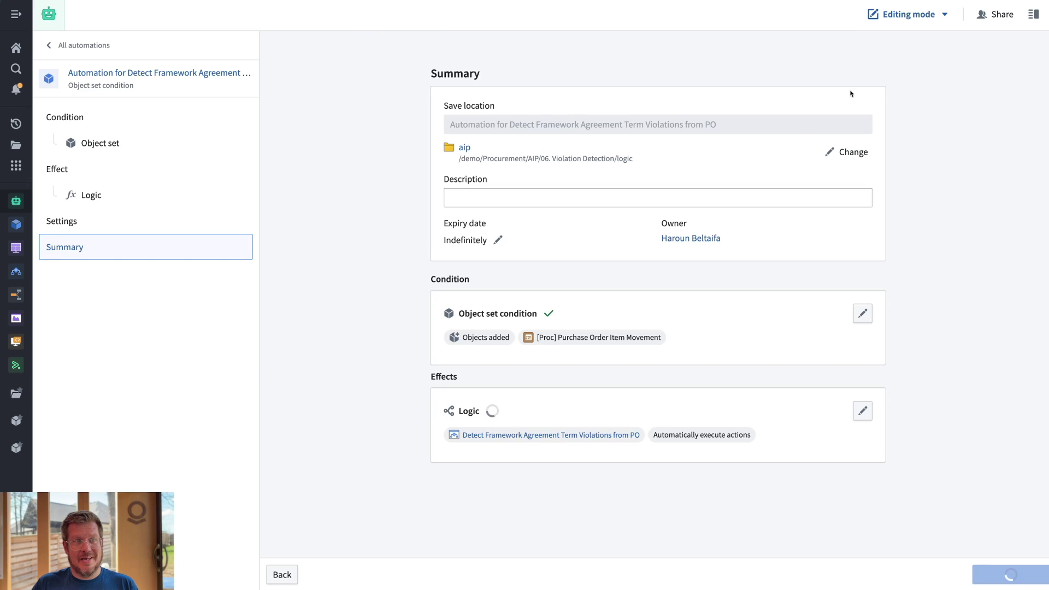
{"action": "left_click", "coordinate": [123, 144]}
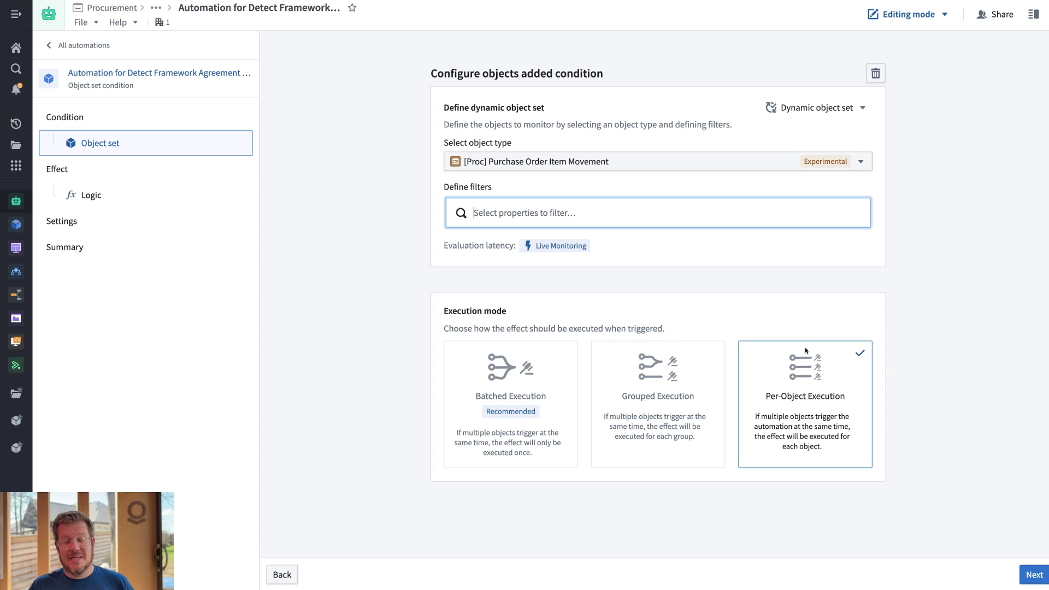
{"action": "left_click", "coordinate": [208, 202]}
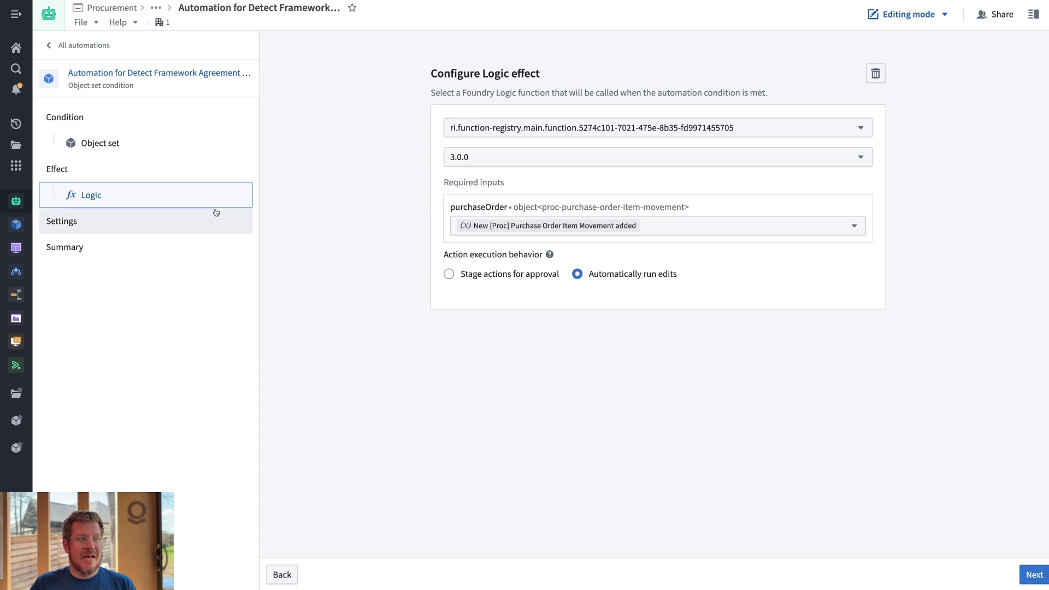